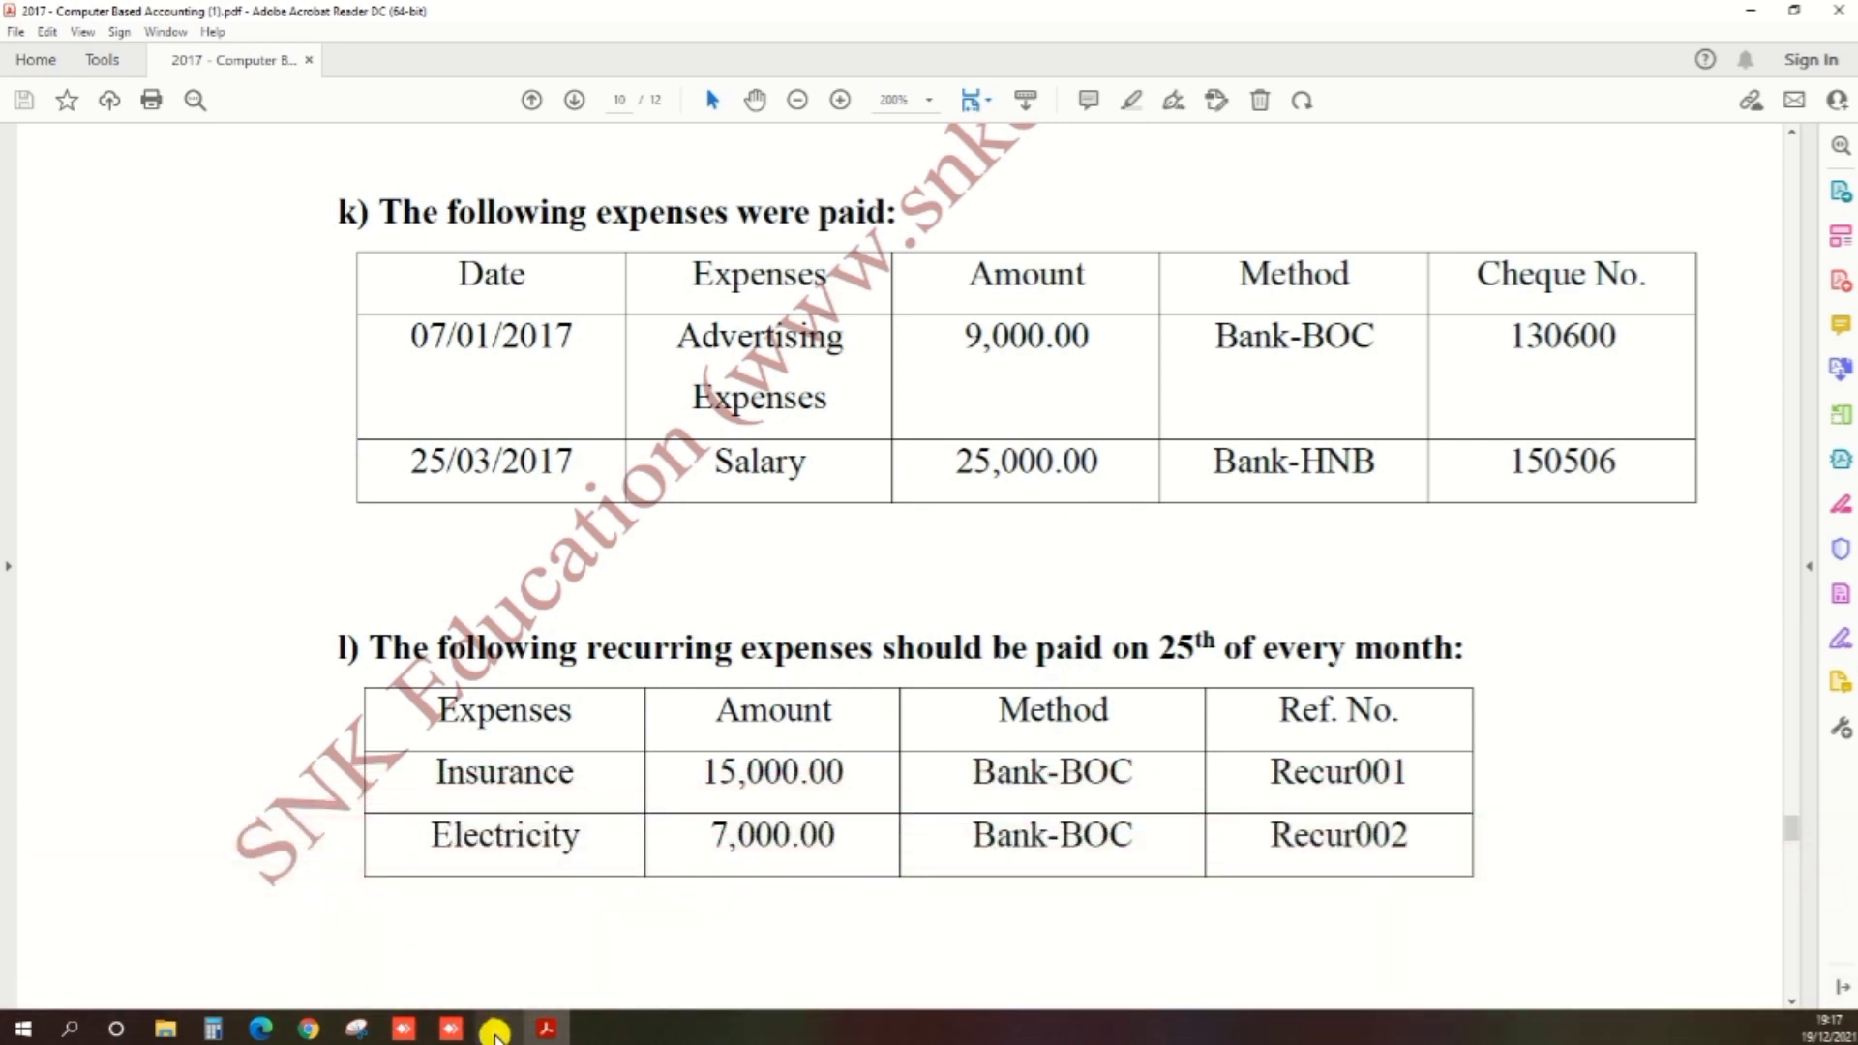
Step: Switch from the exam question about cheque 130600 to Peachtree Accounting
{"action": "left_click", "coordinate": [495, 1032]}
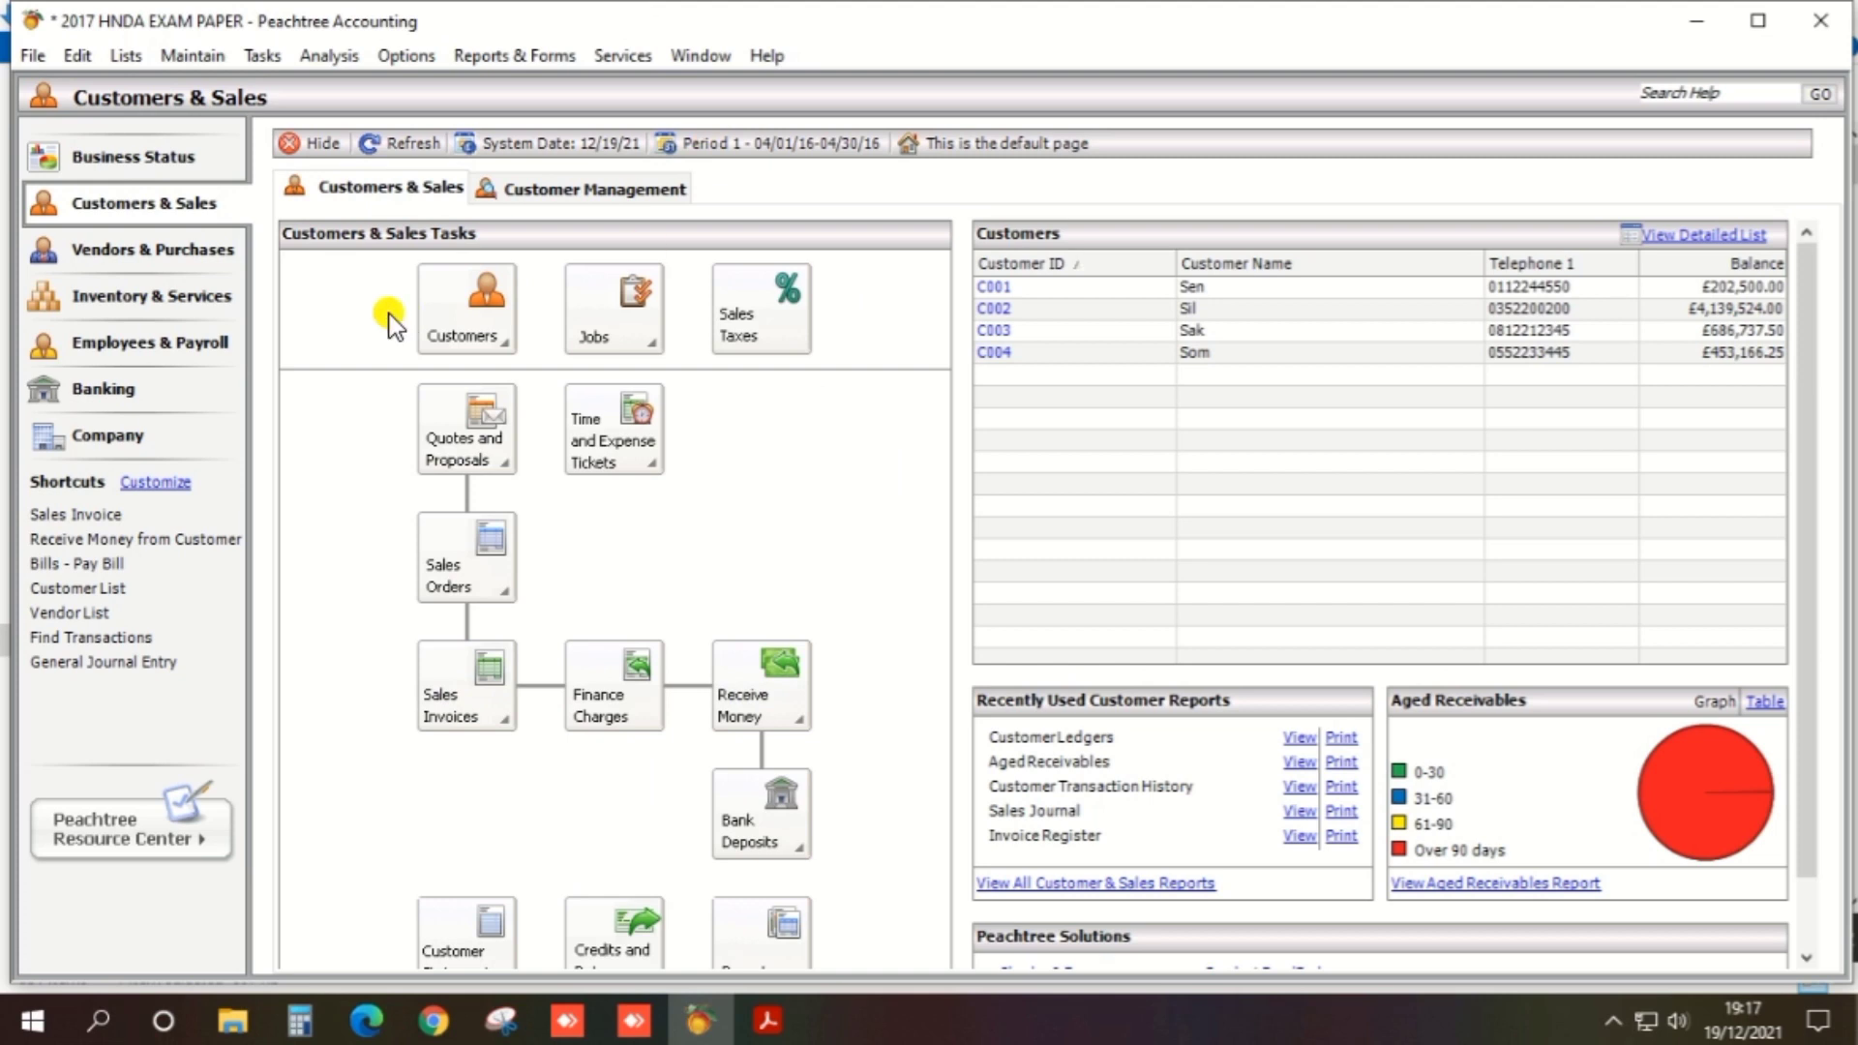
Step: Open a blank General Journal Entry from the Company page's tasks
{"action": "mouse_move", "coordinate": [281, 423]}
{"action": "left_mouse_down"}
{"action": "mouse_move", "coordinate": [118, 379]}
{"action": "mouse_move", "coordinate": [281, 426]}
{"action": "left_mouse_up"}
{"action": "left_click", "coordinate": [99, 440]}
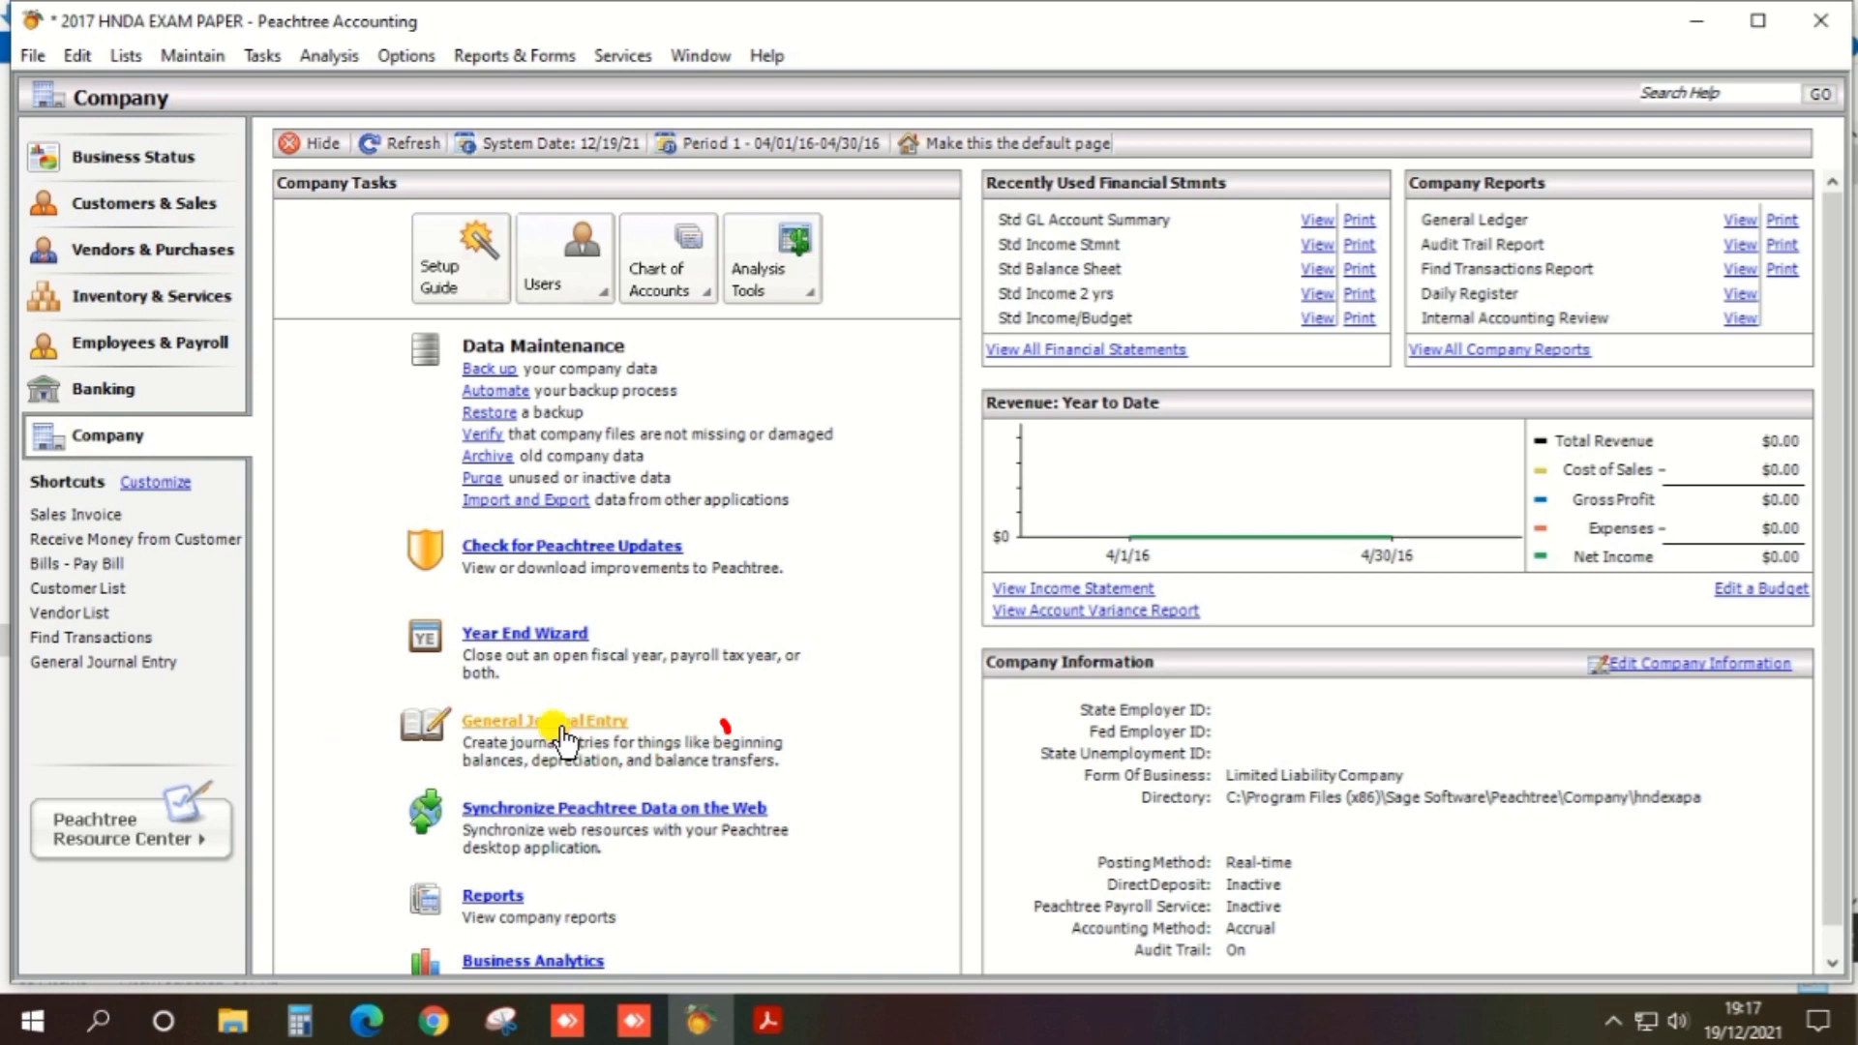
{"action": "left_click", "coordinate": [562, 728]}
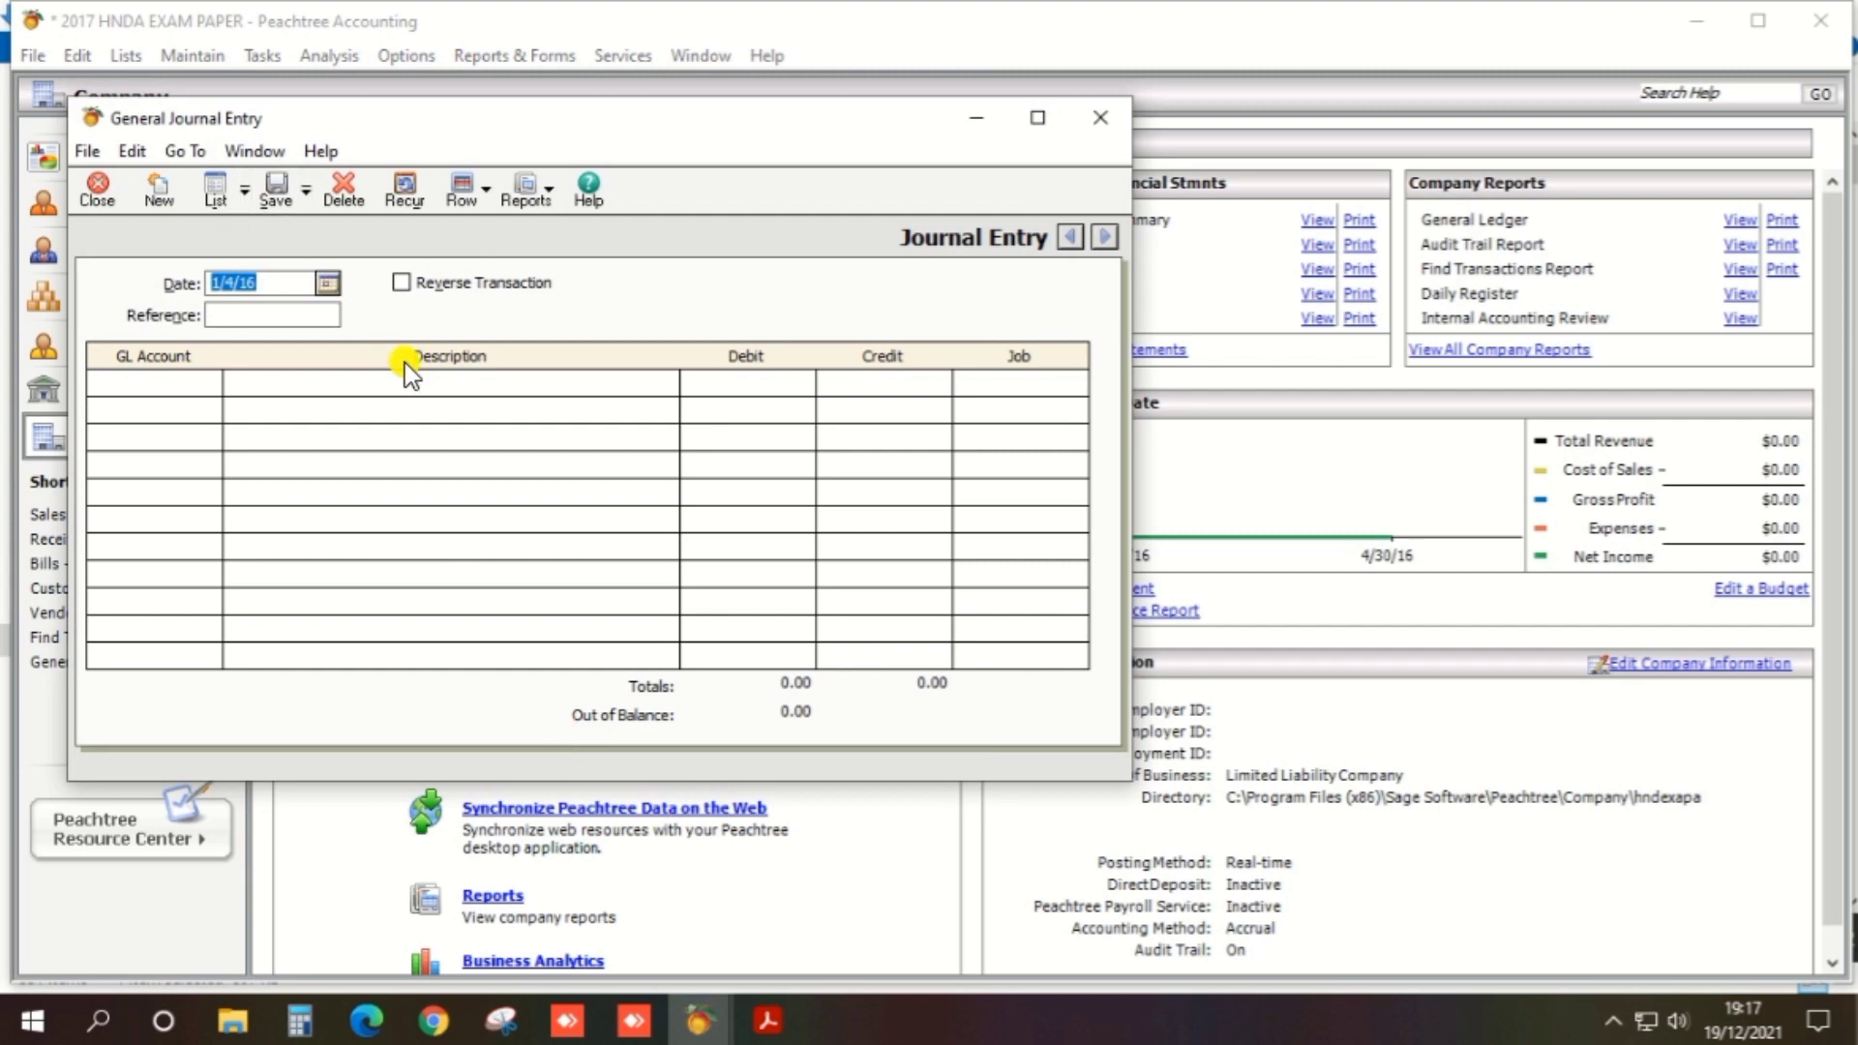
Step: Date the journal entry 07012017 (7 Jan 2017) and give it reference 130600
{"action": "left_click", "coordinate": [284, 315]}
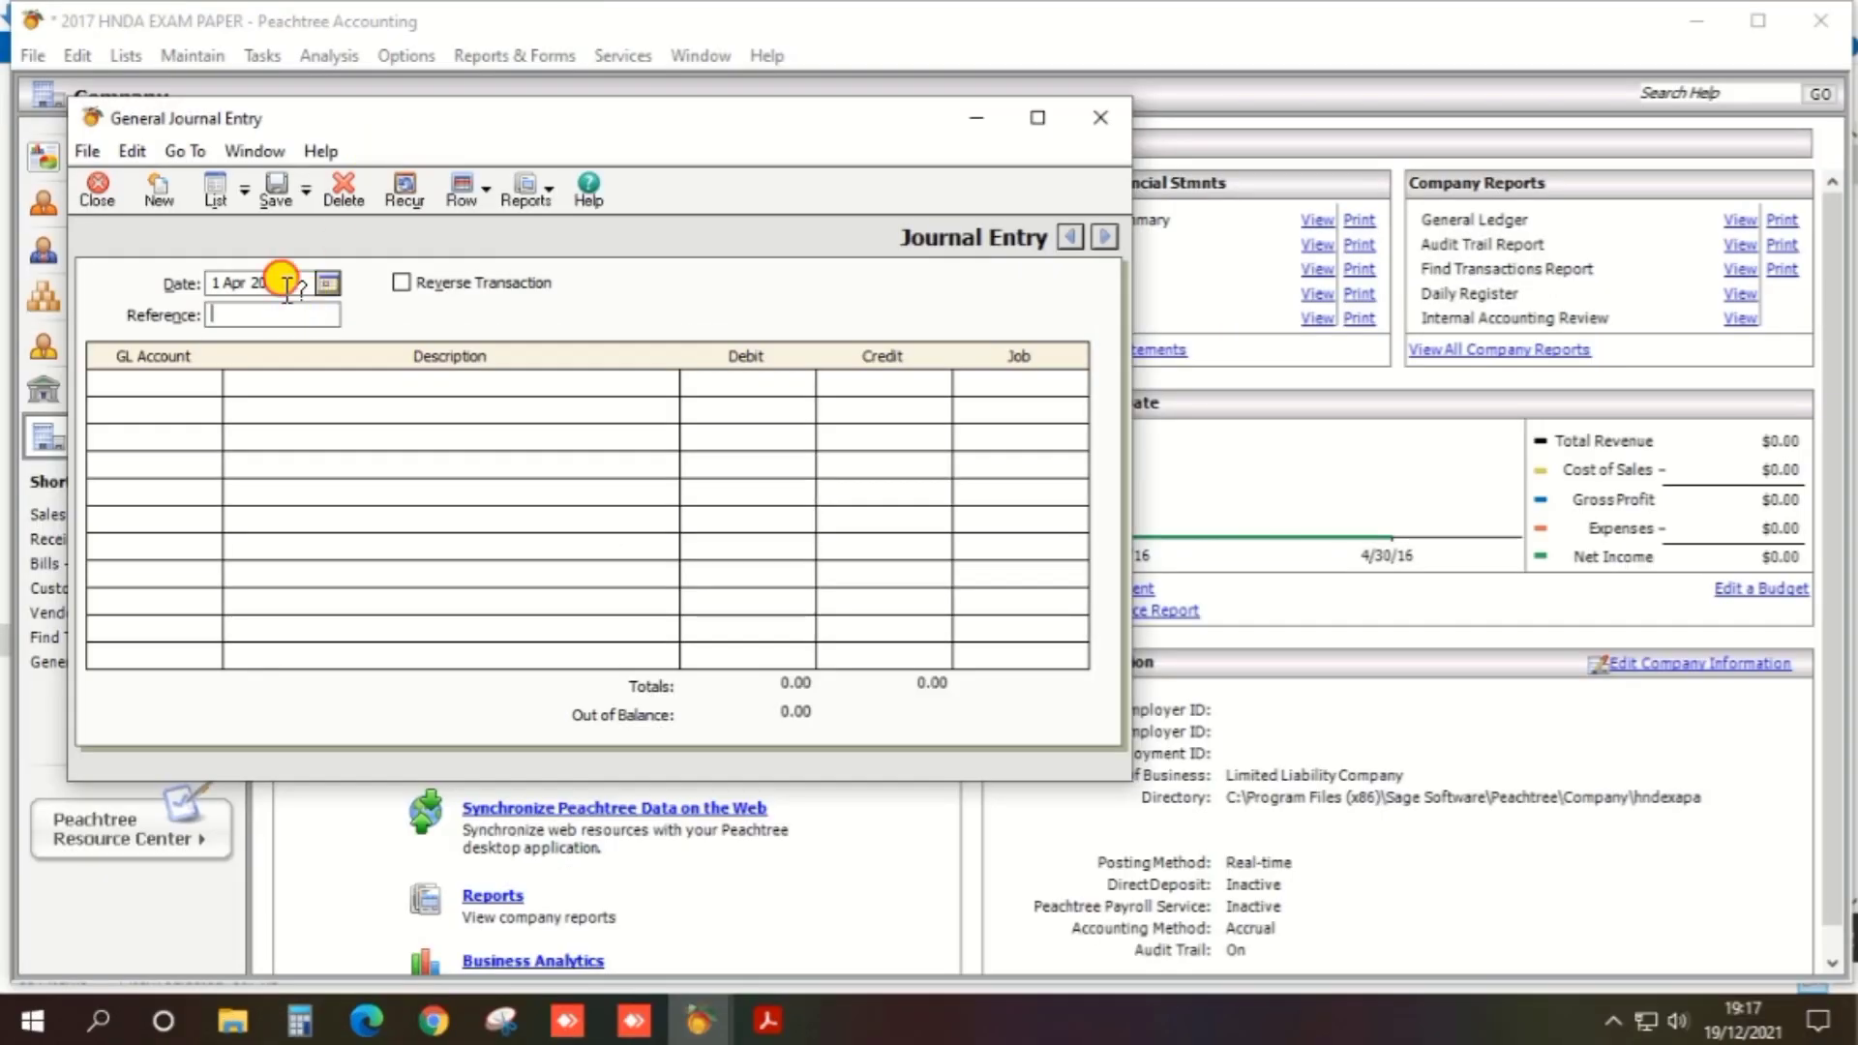
{"action": "left_click", "coordinate": [287, 291]}
{"action": "type", "text": "07012017"}
{"action": "key", "text": "Tab"}
{"action": "key", "text": "alt+Tab"}
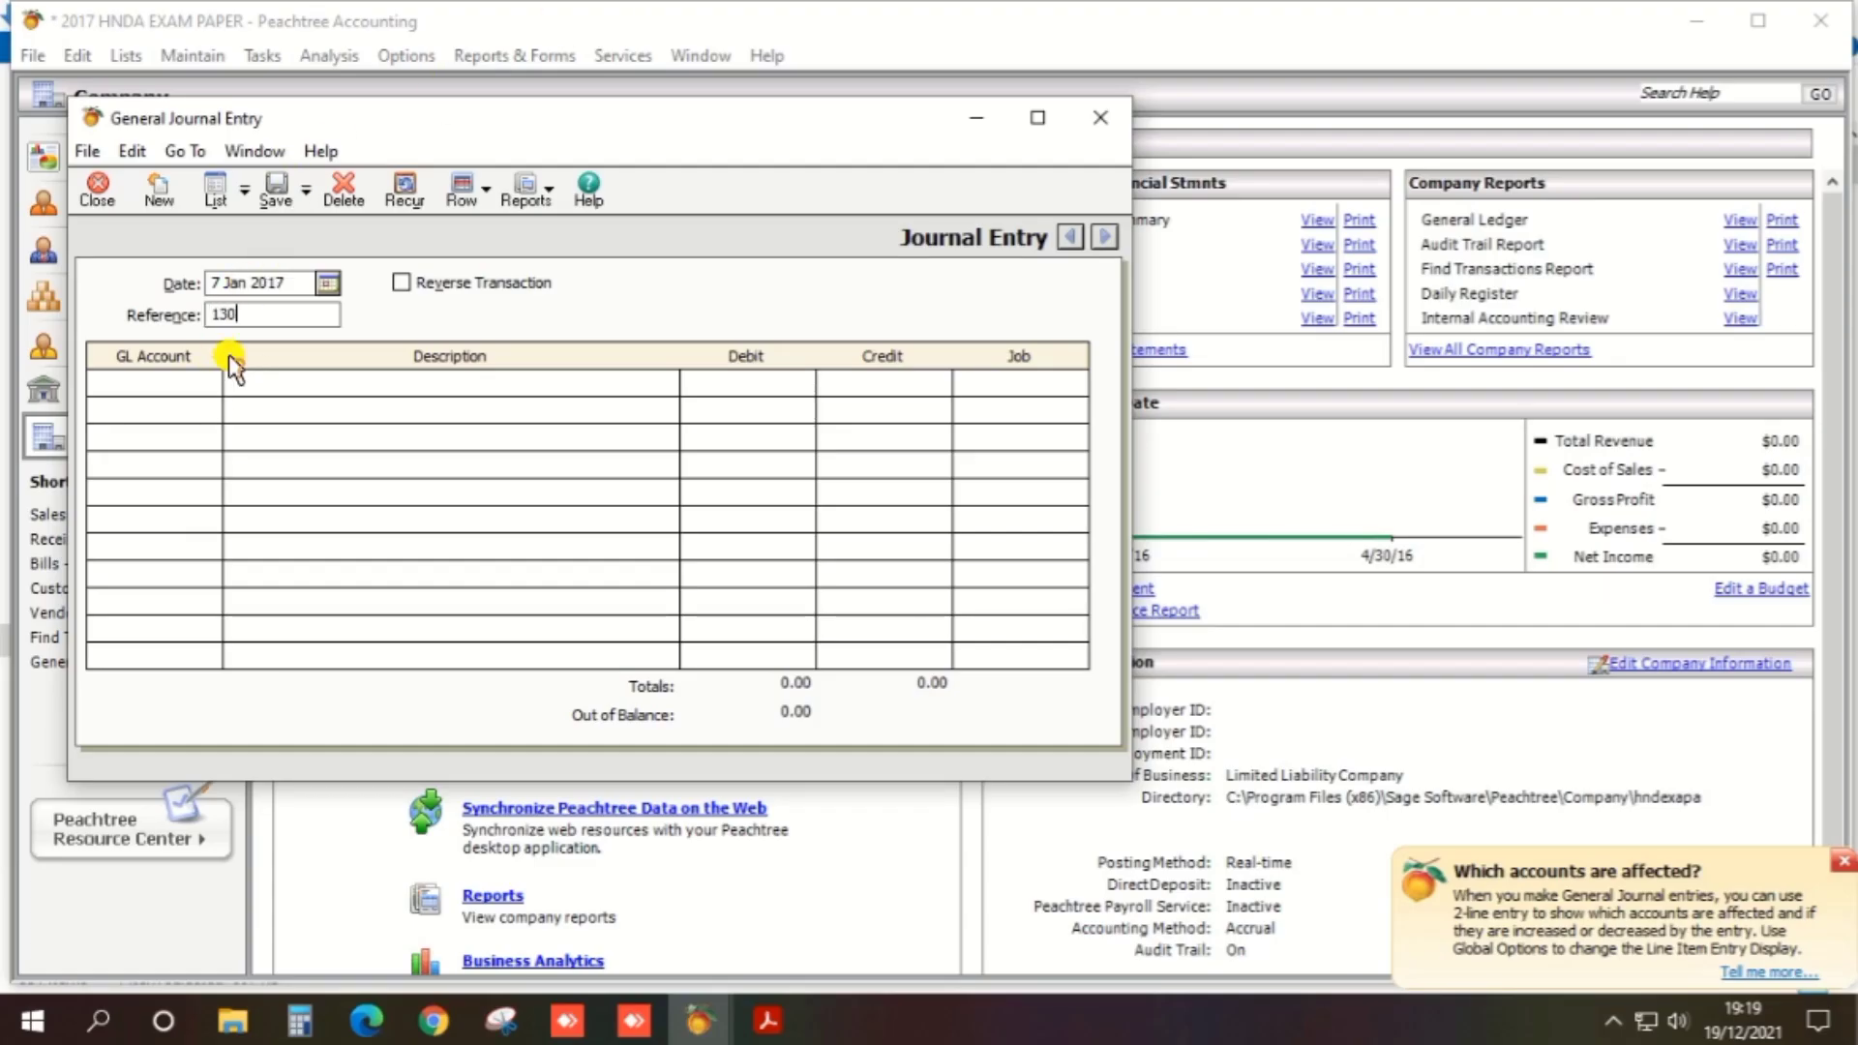
{"action": "key", "text": "Tab"}
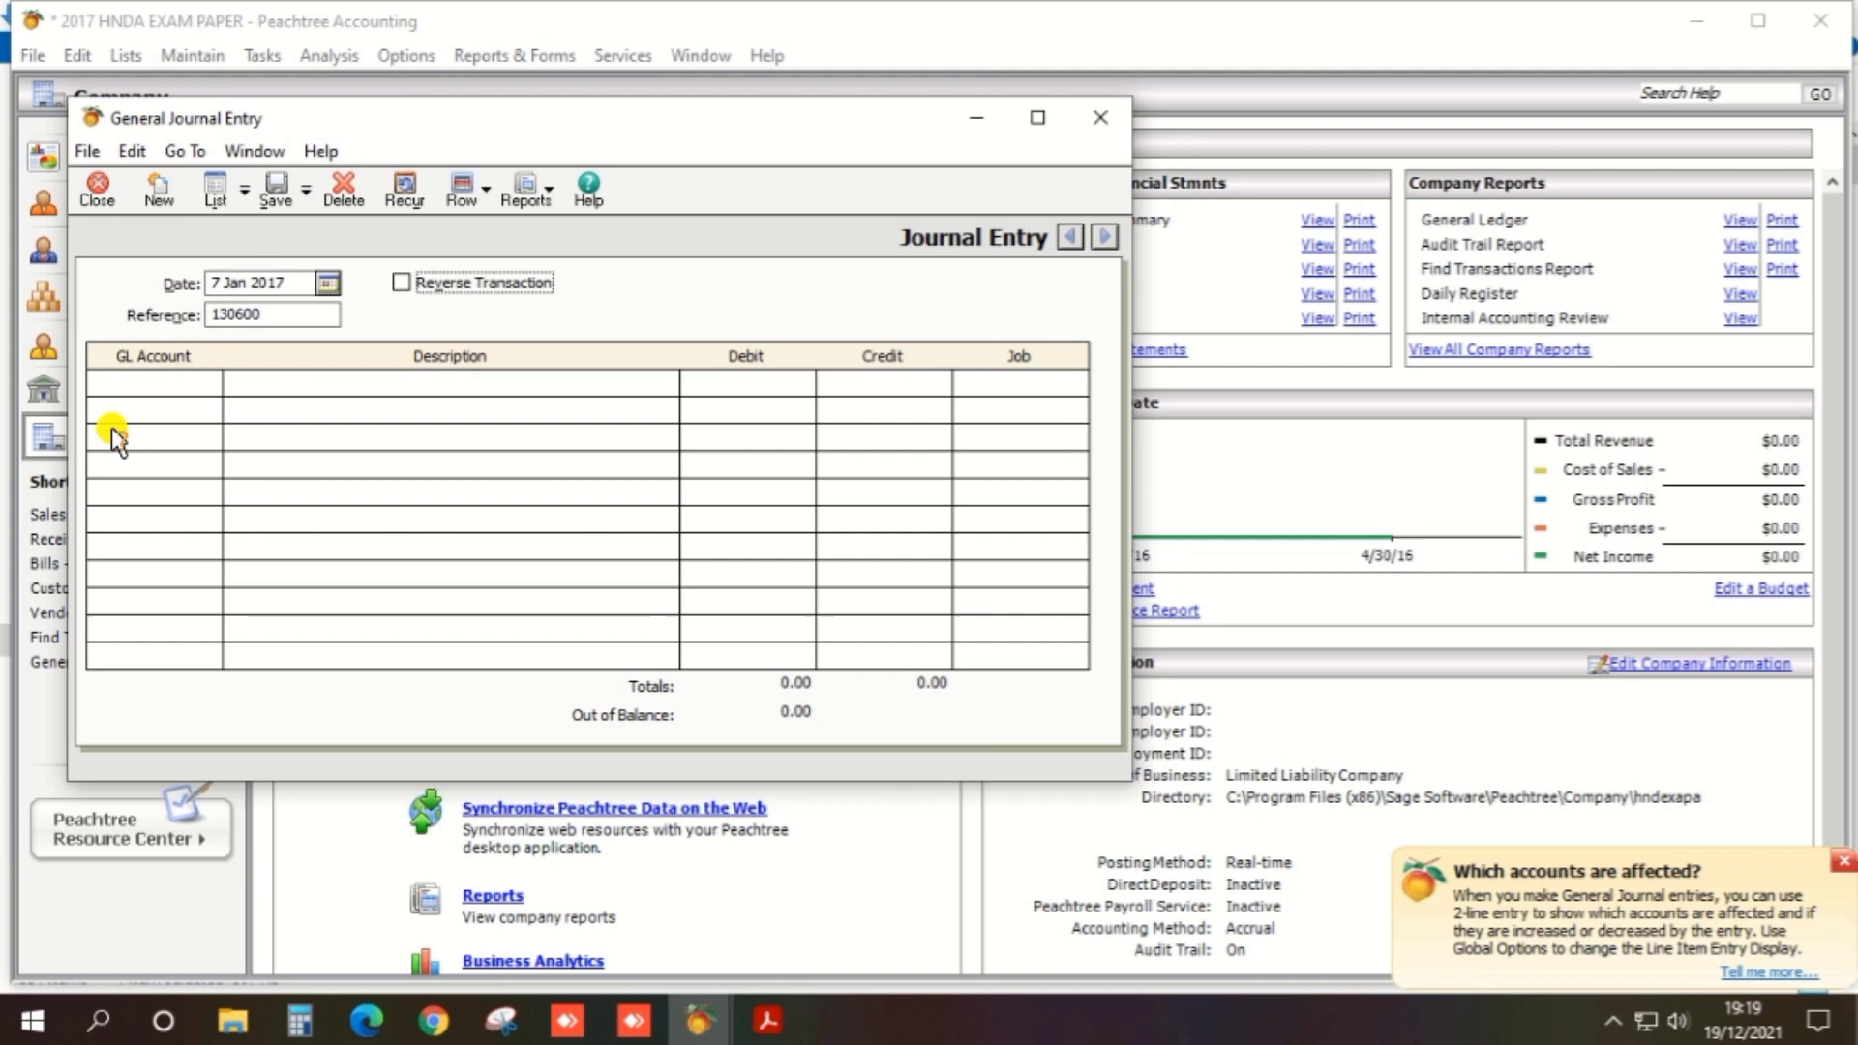
Step: Choose GL account 14600 Advertising Expenses for the first journal line
{"action": "left_click", "coordinate": [172, 386]}
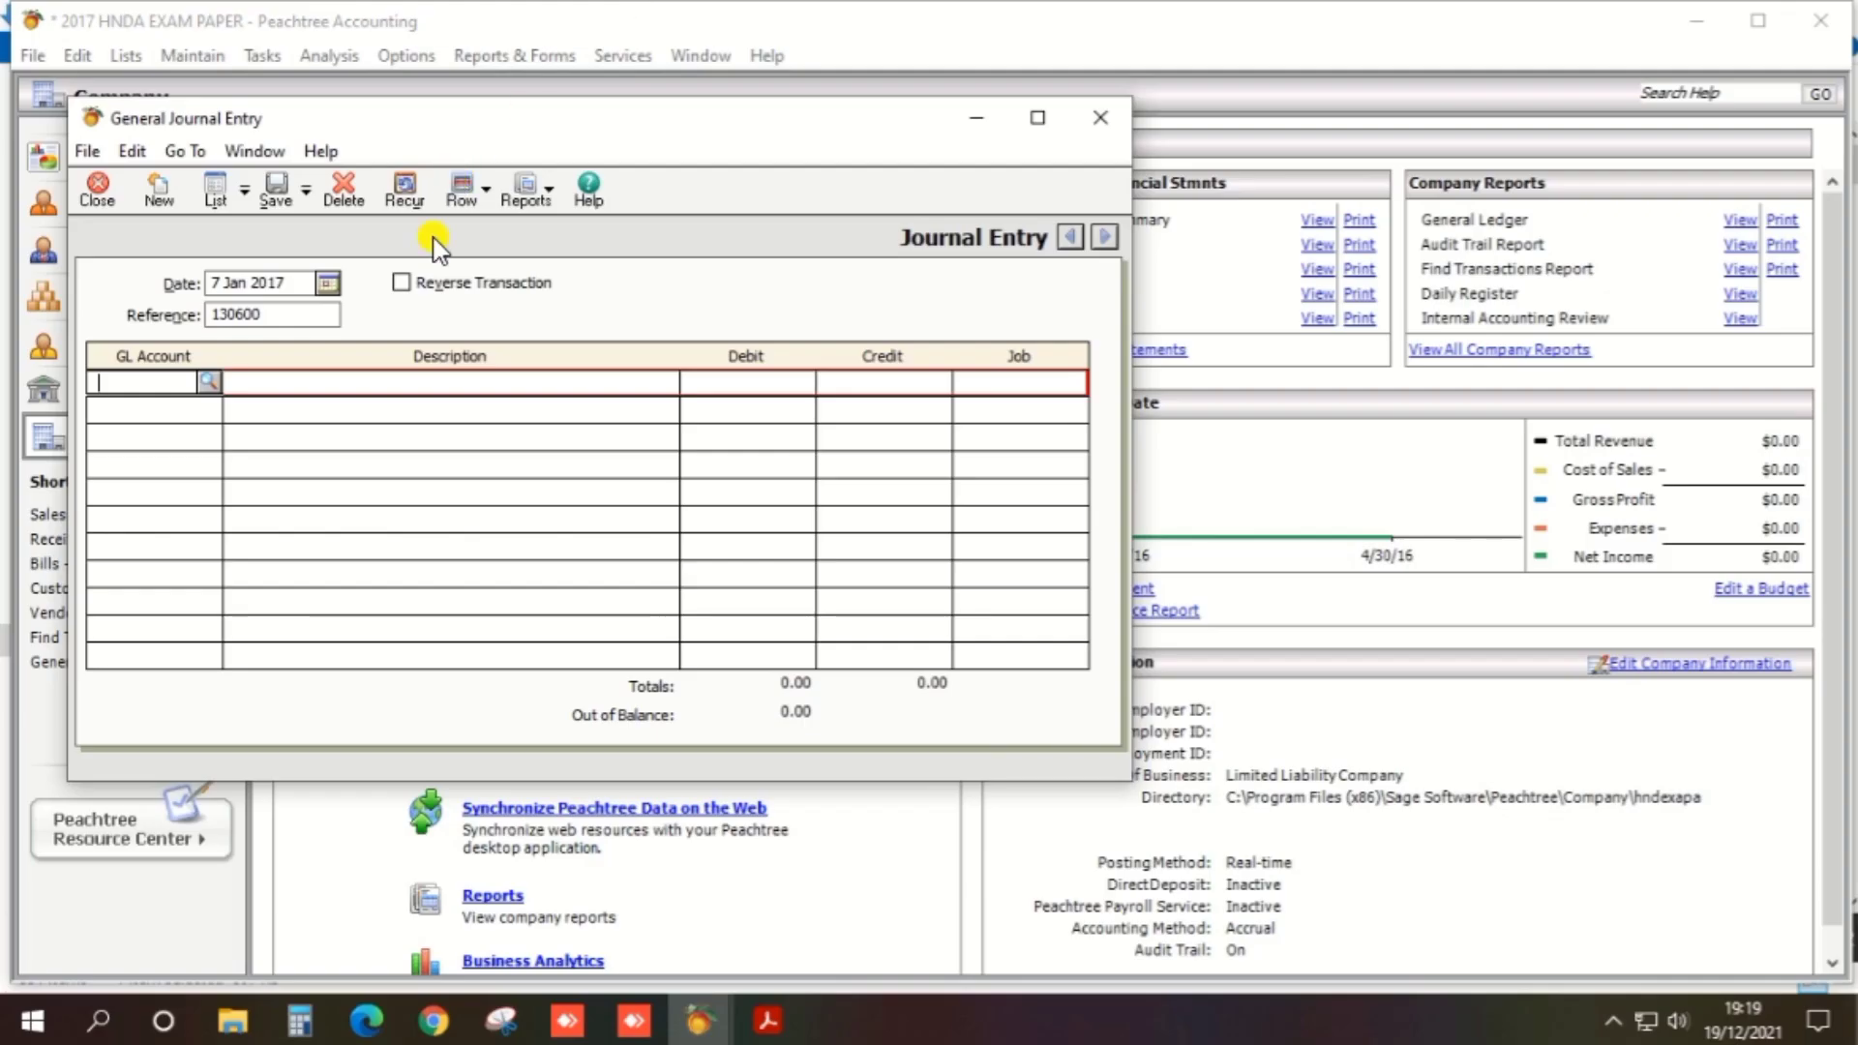
{"action": "left_click", "coordinate": [210, 384]}
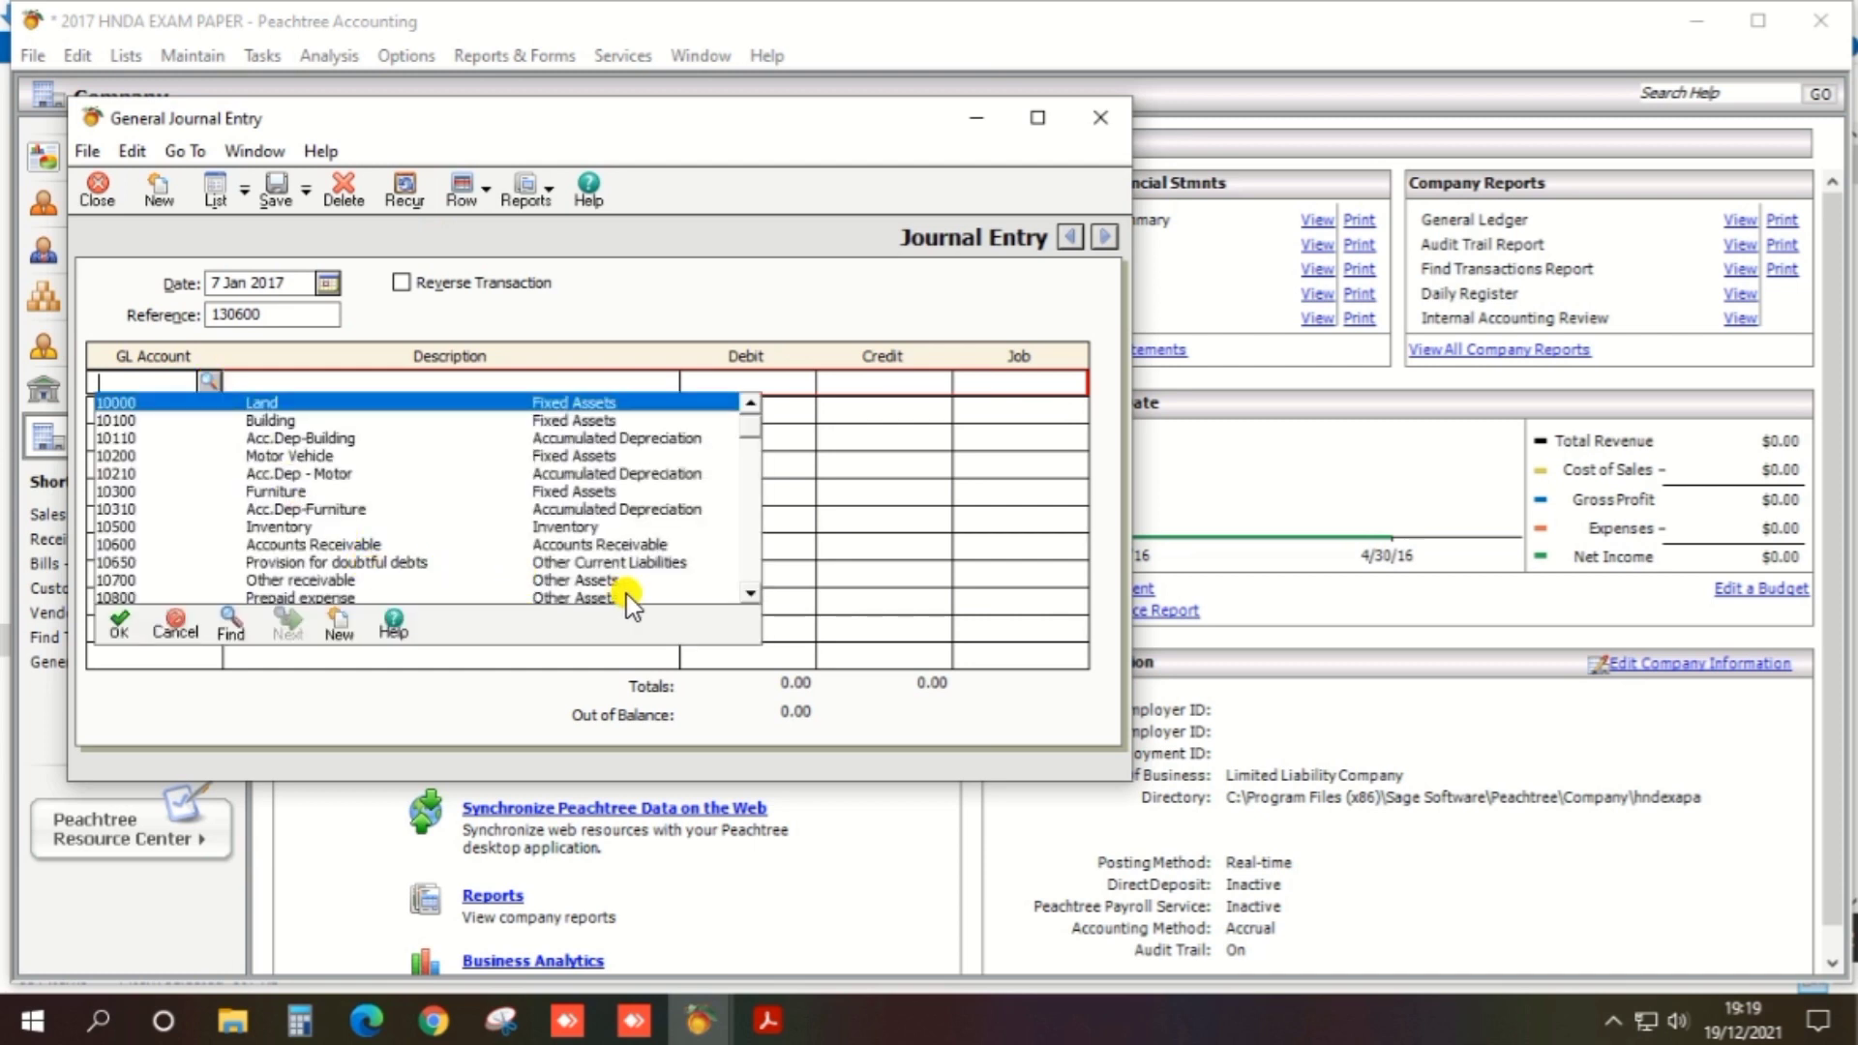
{"action": "scroll", "coordinate": [754, 585], "scroll_direction": "down", "scroll_amount": 3}
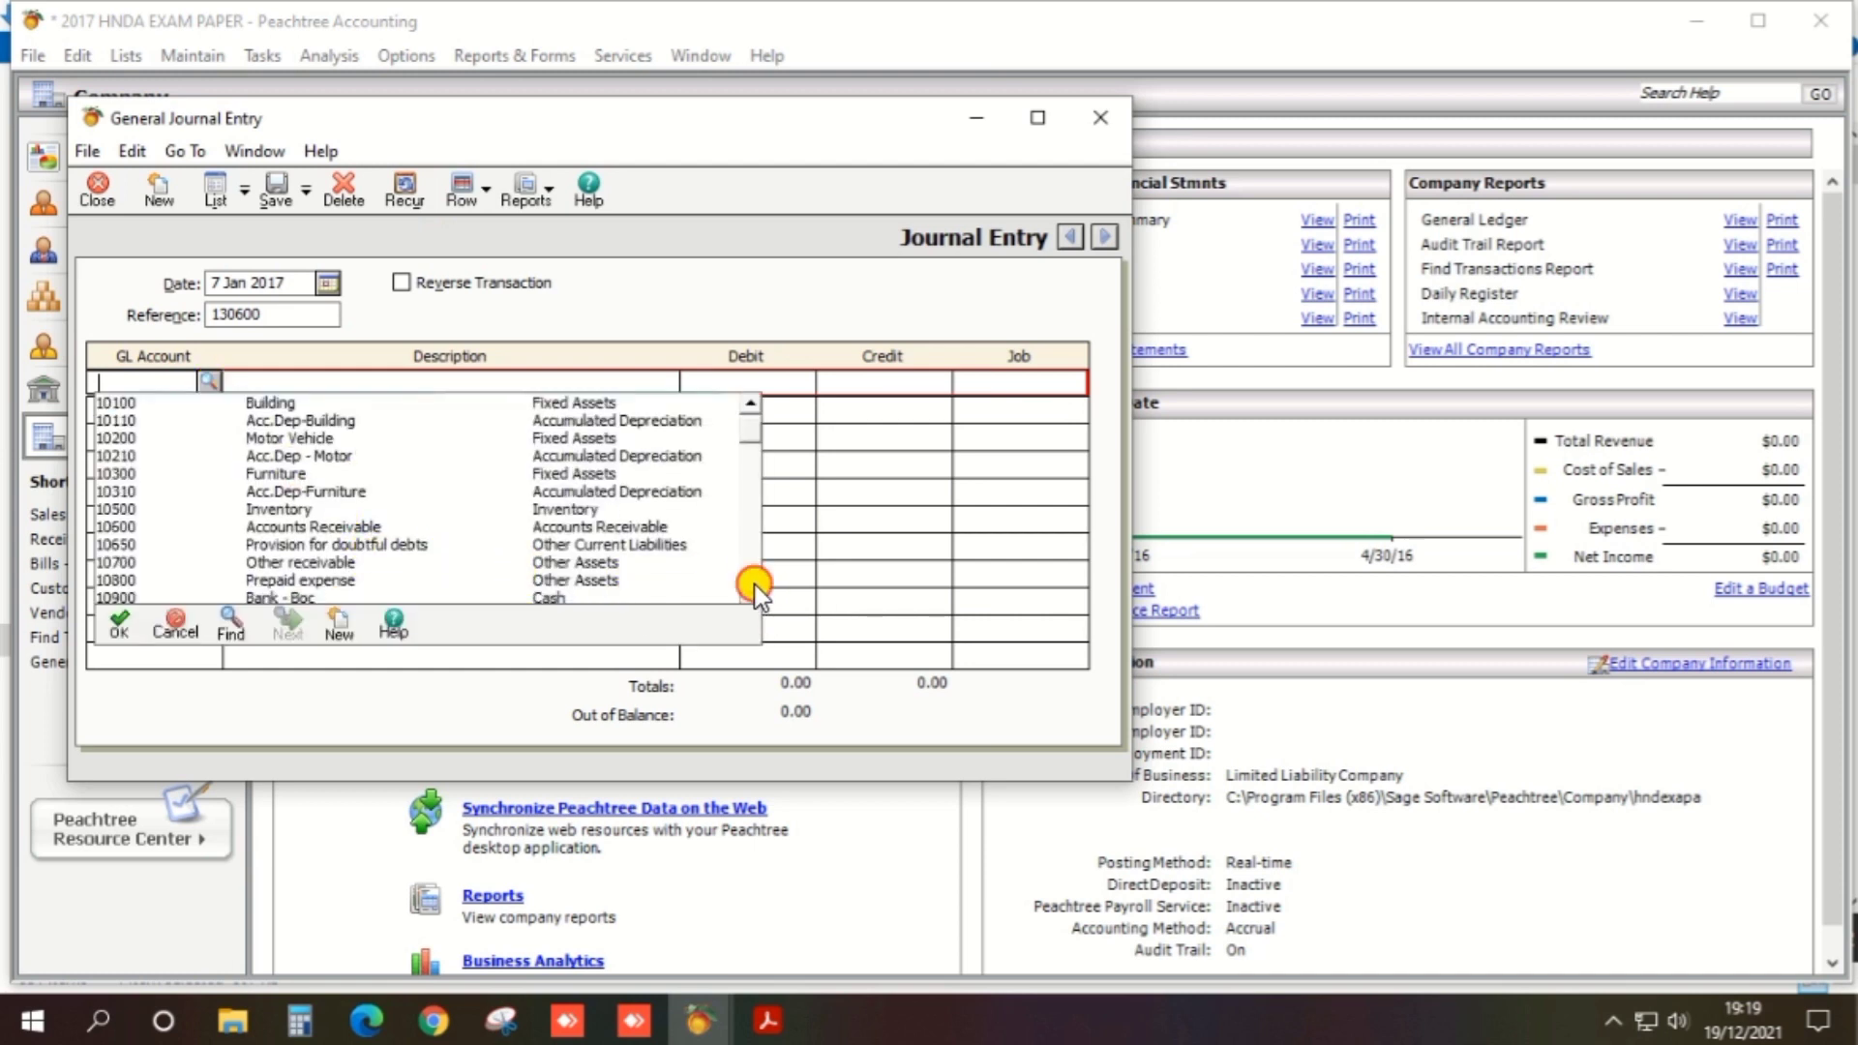
{"action": "scroll", "coordinate": [755, 584], "scroll_direction": "down", "scroll_amount": 5}
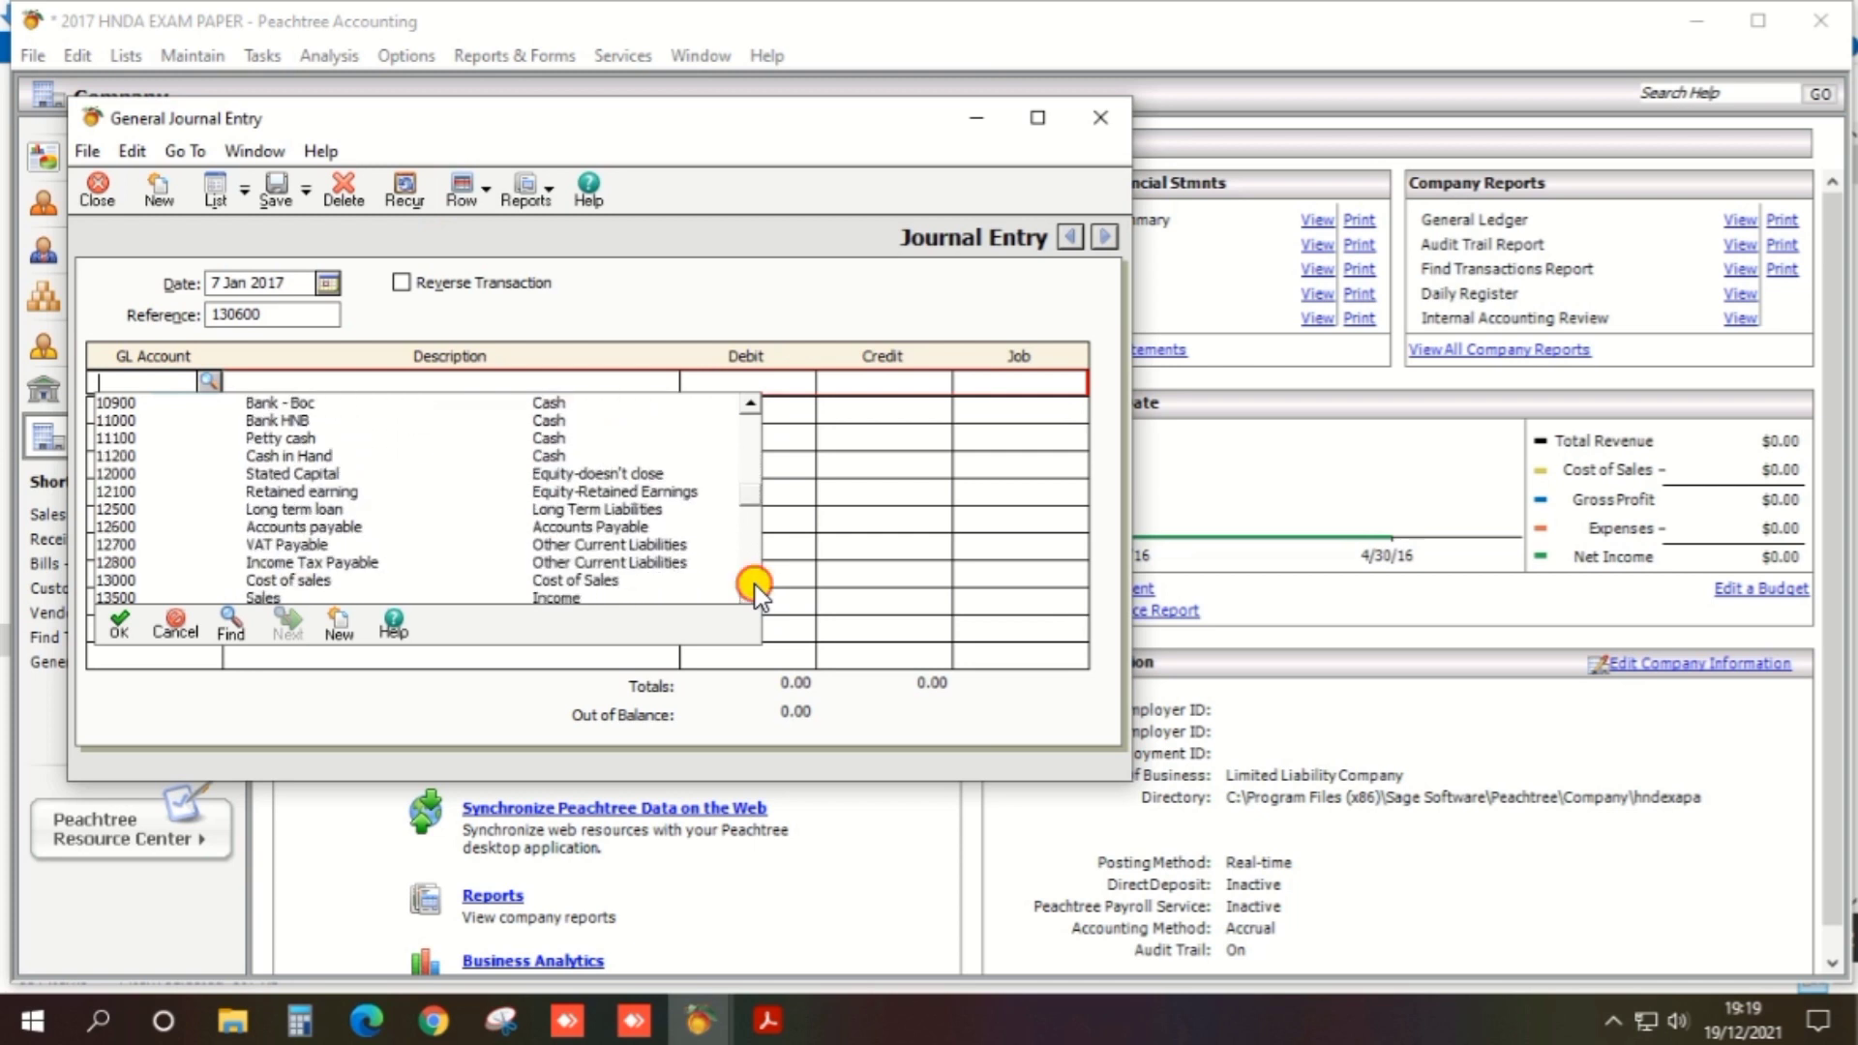
{"action": "scroll", "coordinate": [754, 585], "scroll_direction": "down", "scroll_amount": 3}
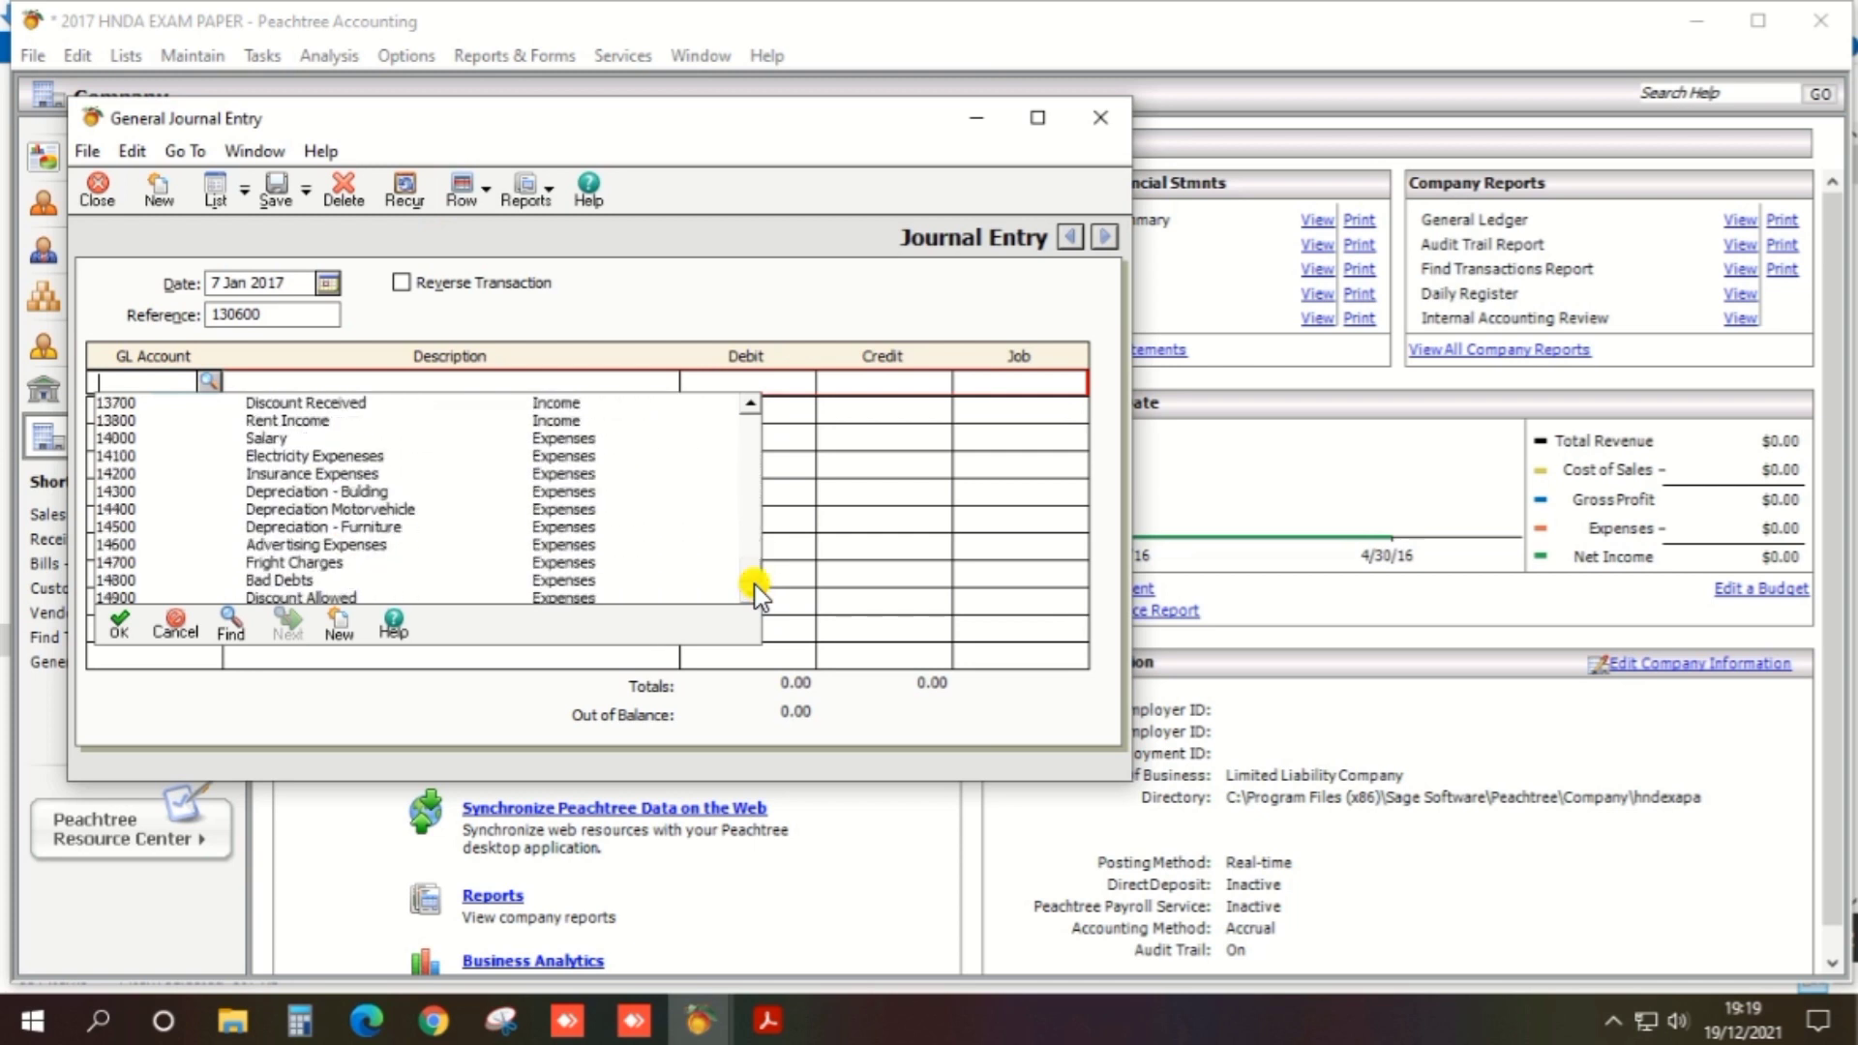
{"action": "double_click", "coordinate": [302, 550]}
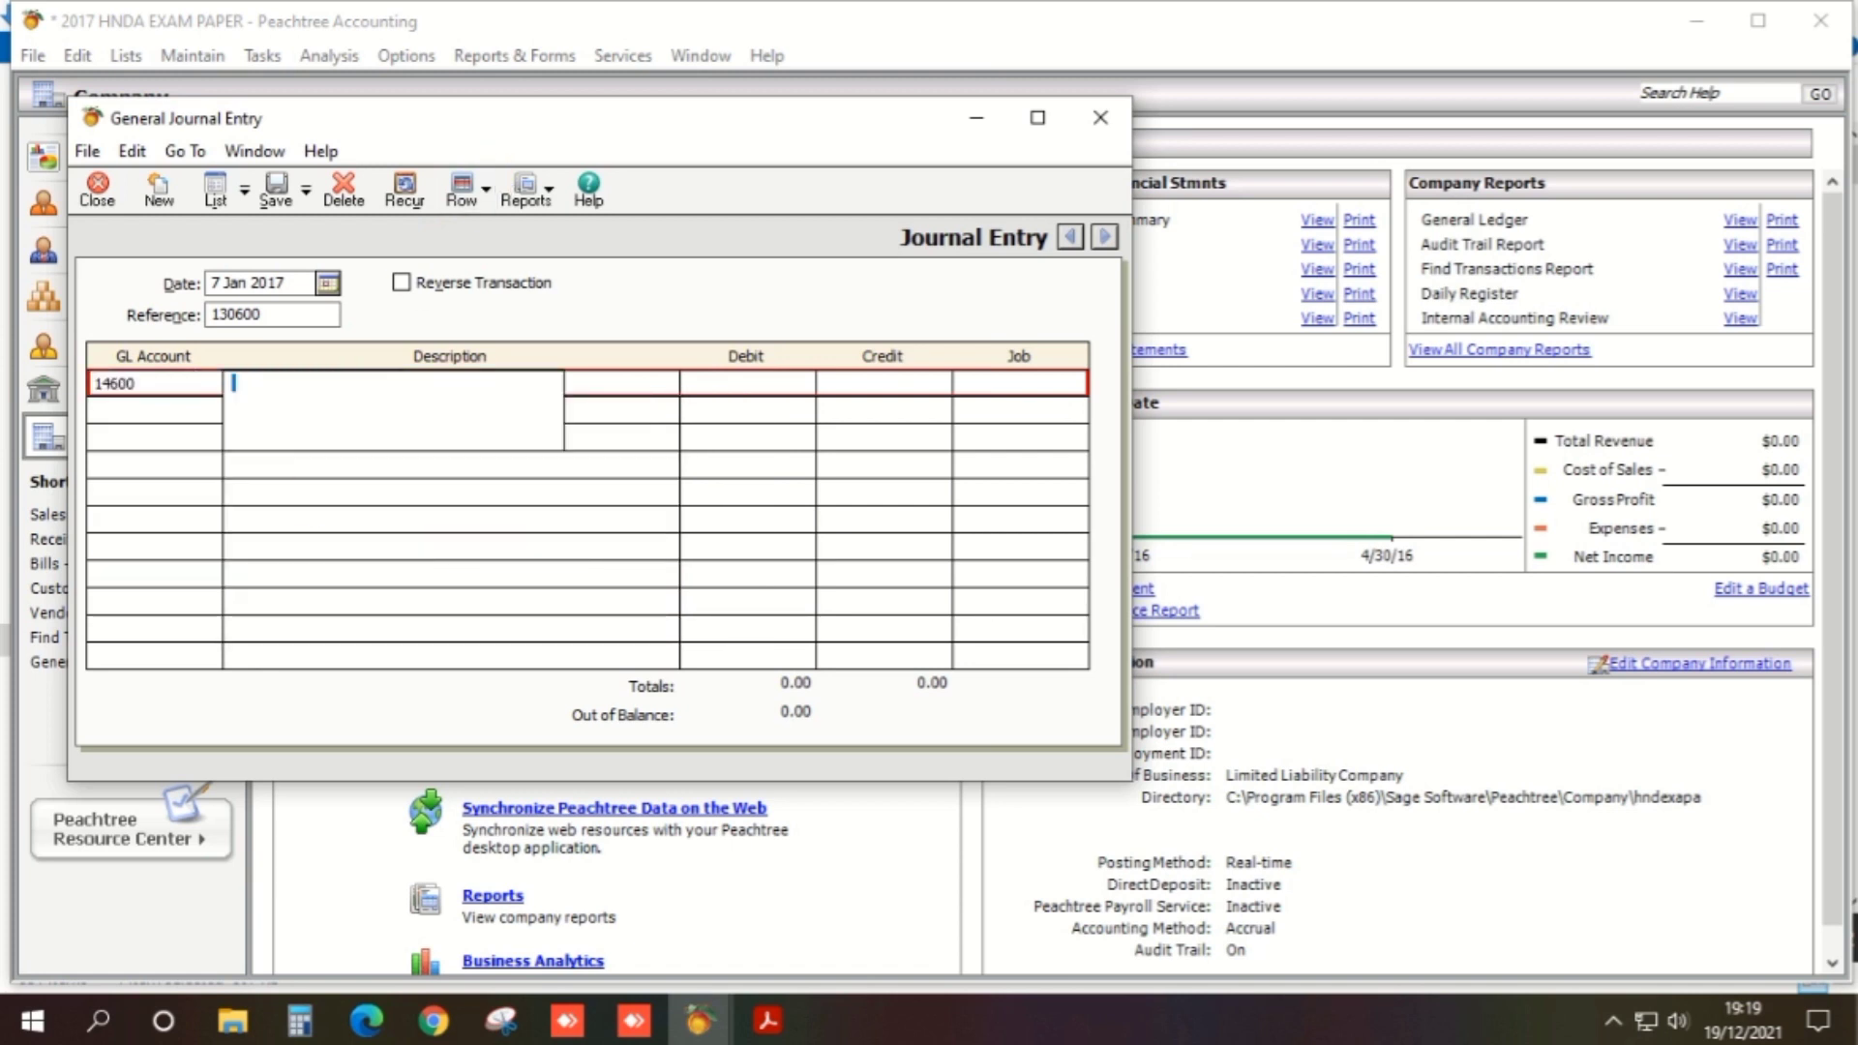
Step: Describe the first journal line as 'Advertising ex on 07/01/2017'
{"action": "key", "text": "alt+Tab"}
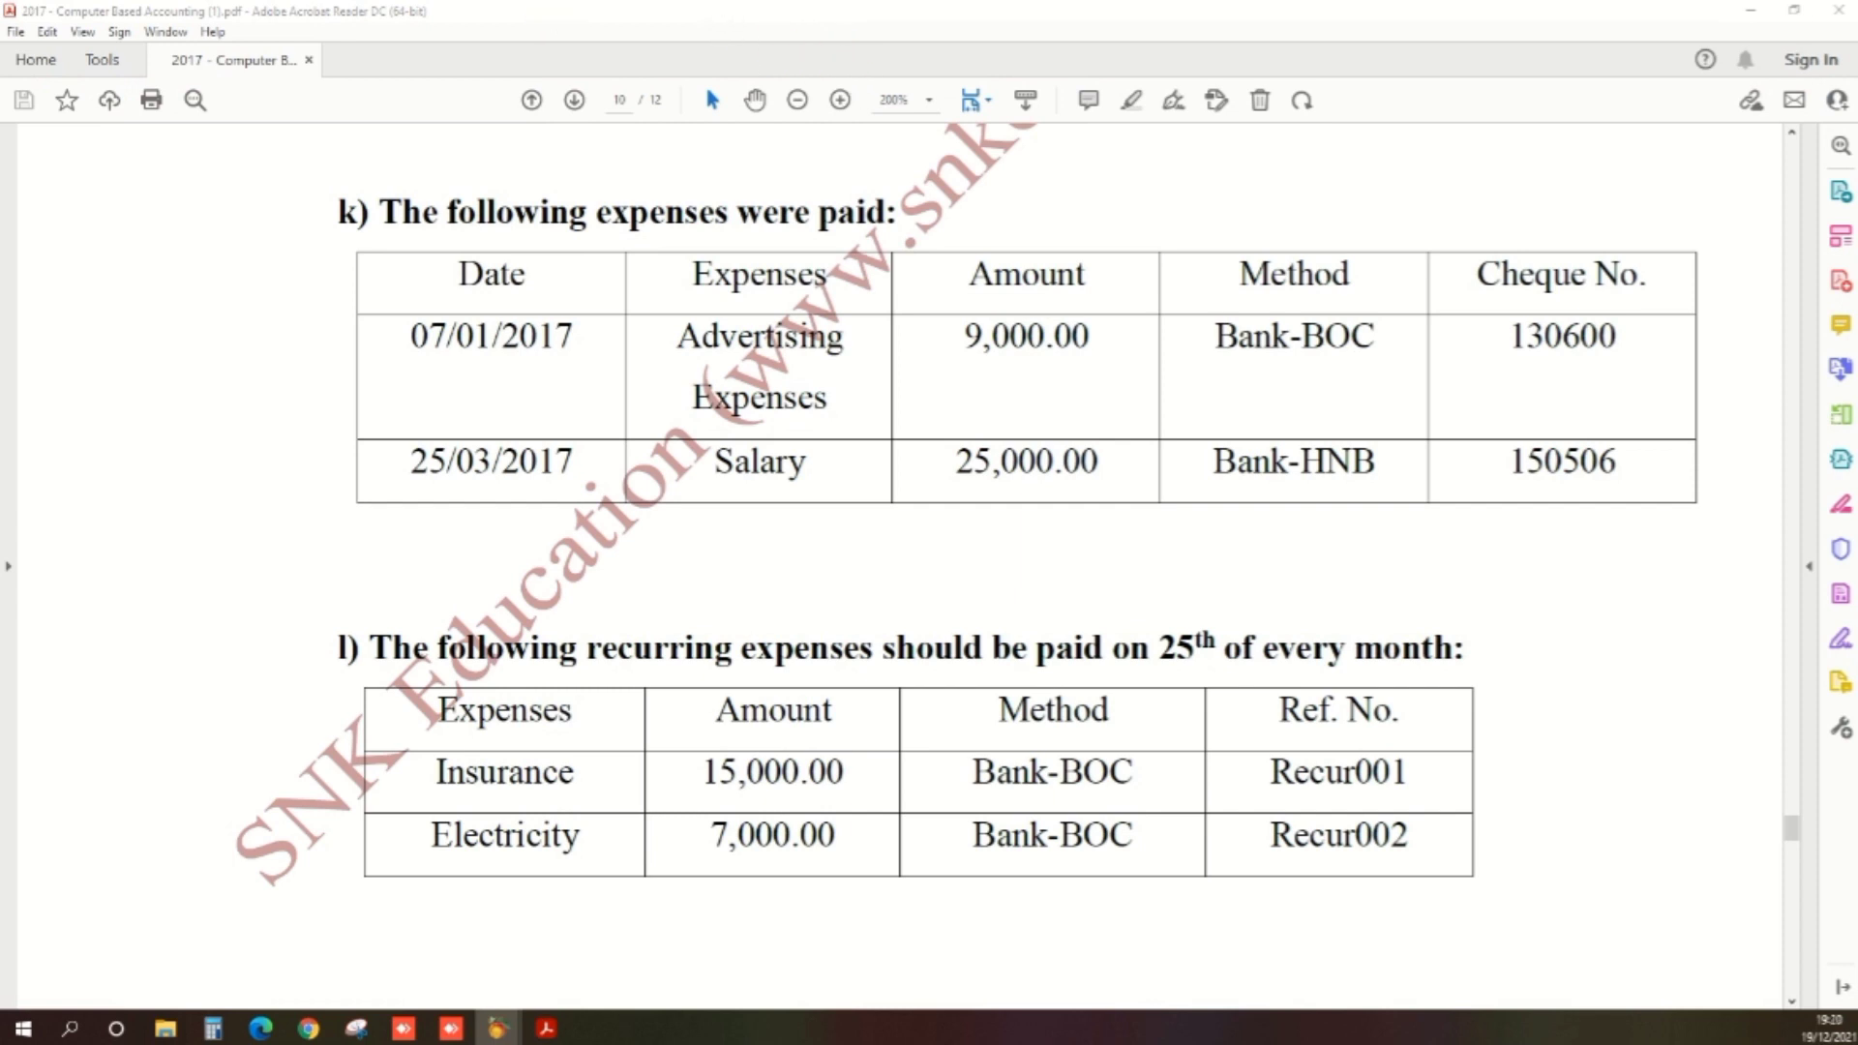
{"action": "key", "text": "alt+Tab"}
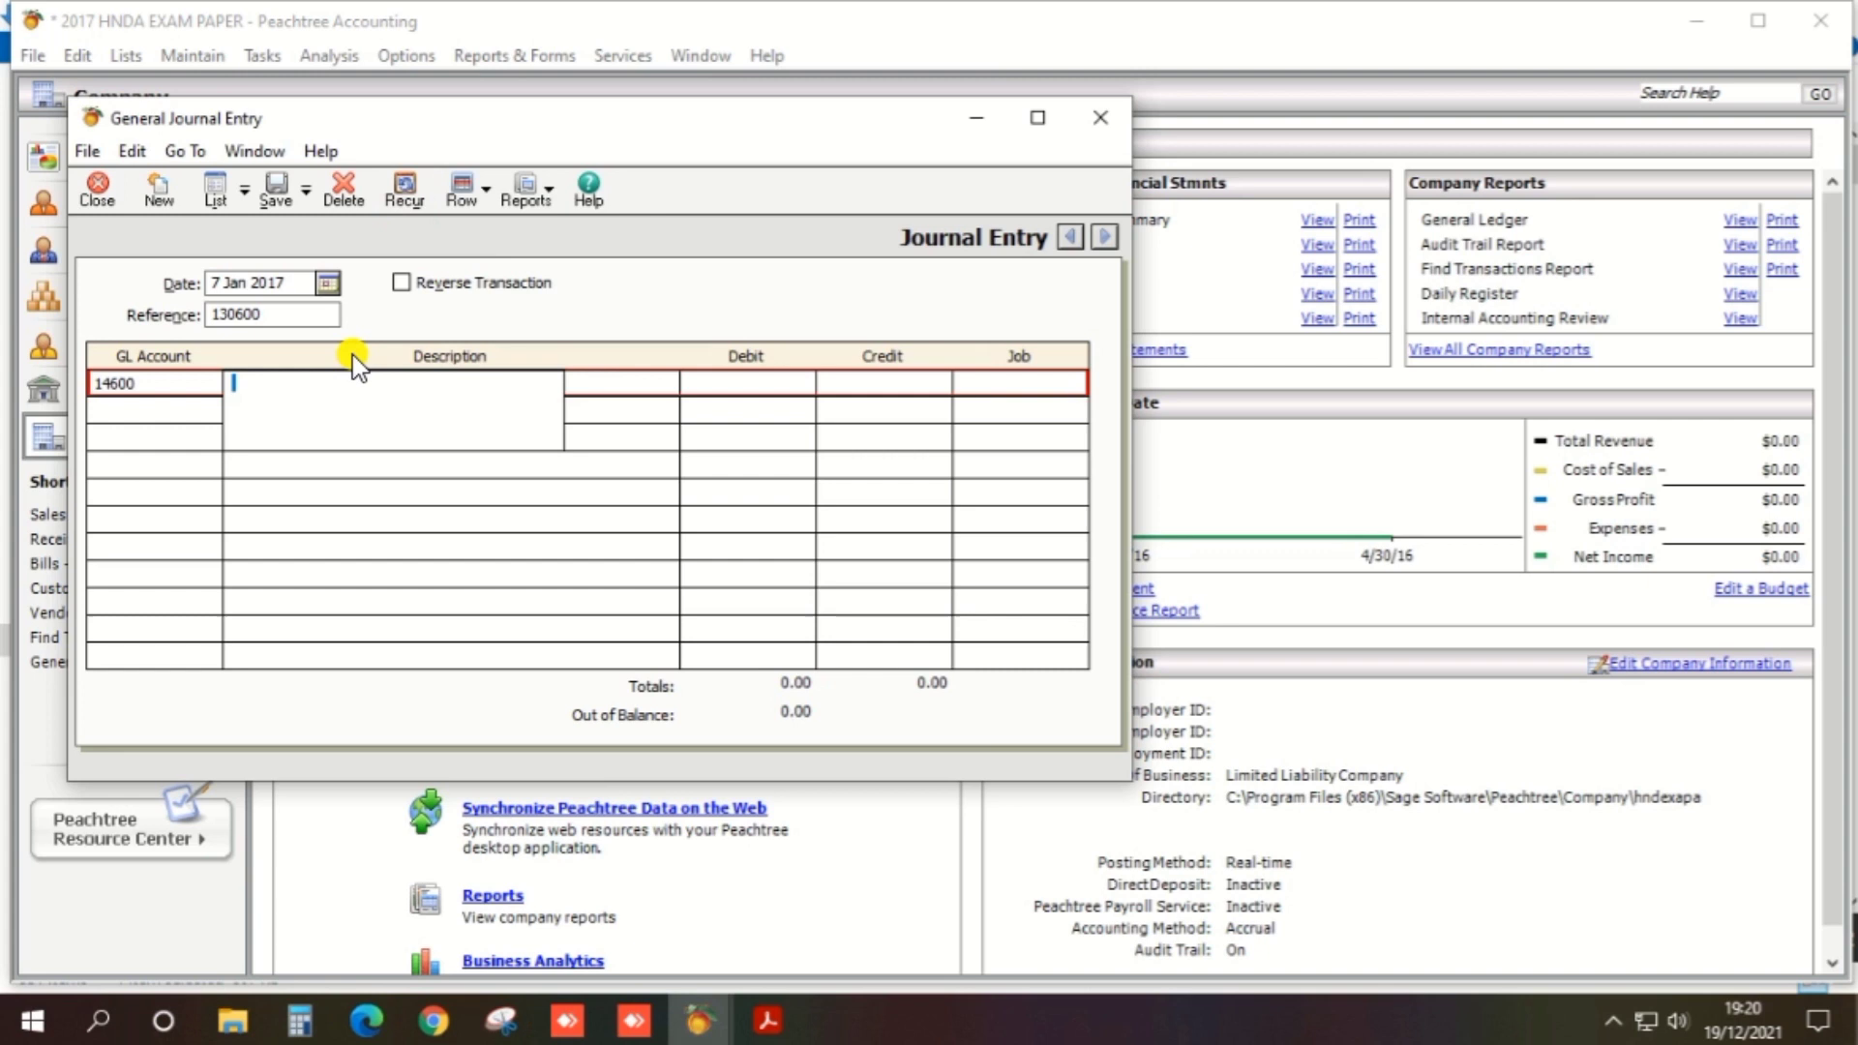
{"action": "type", "text": "Advertising ex on 07/01/2017"}
{"action": "key", "text": "Tab"}
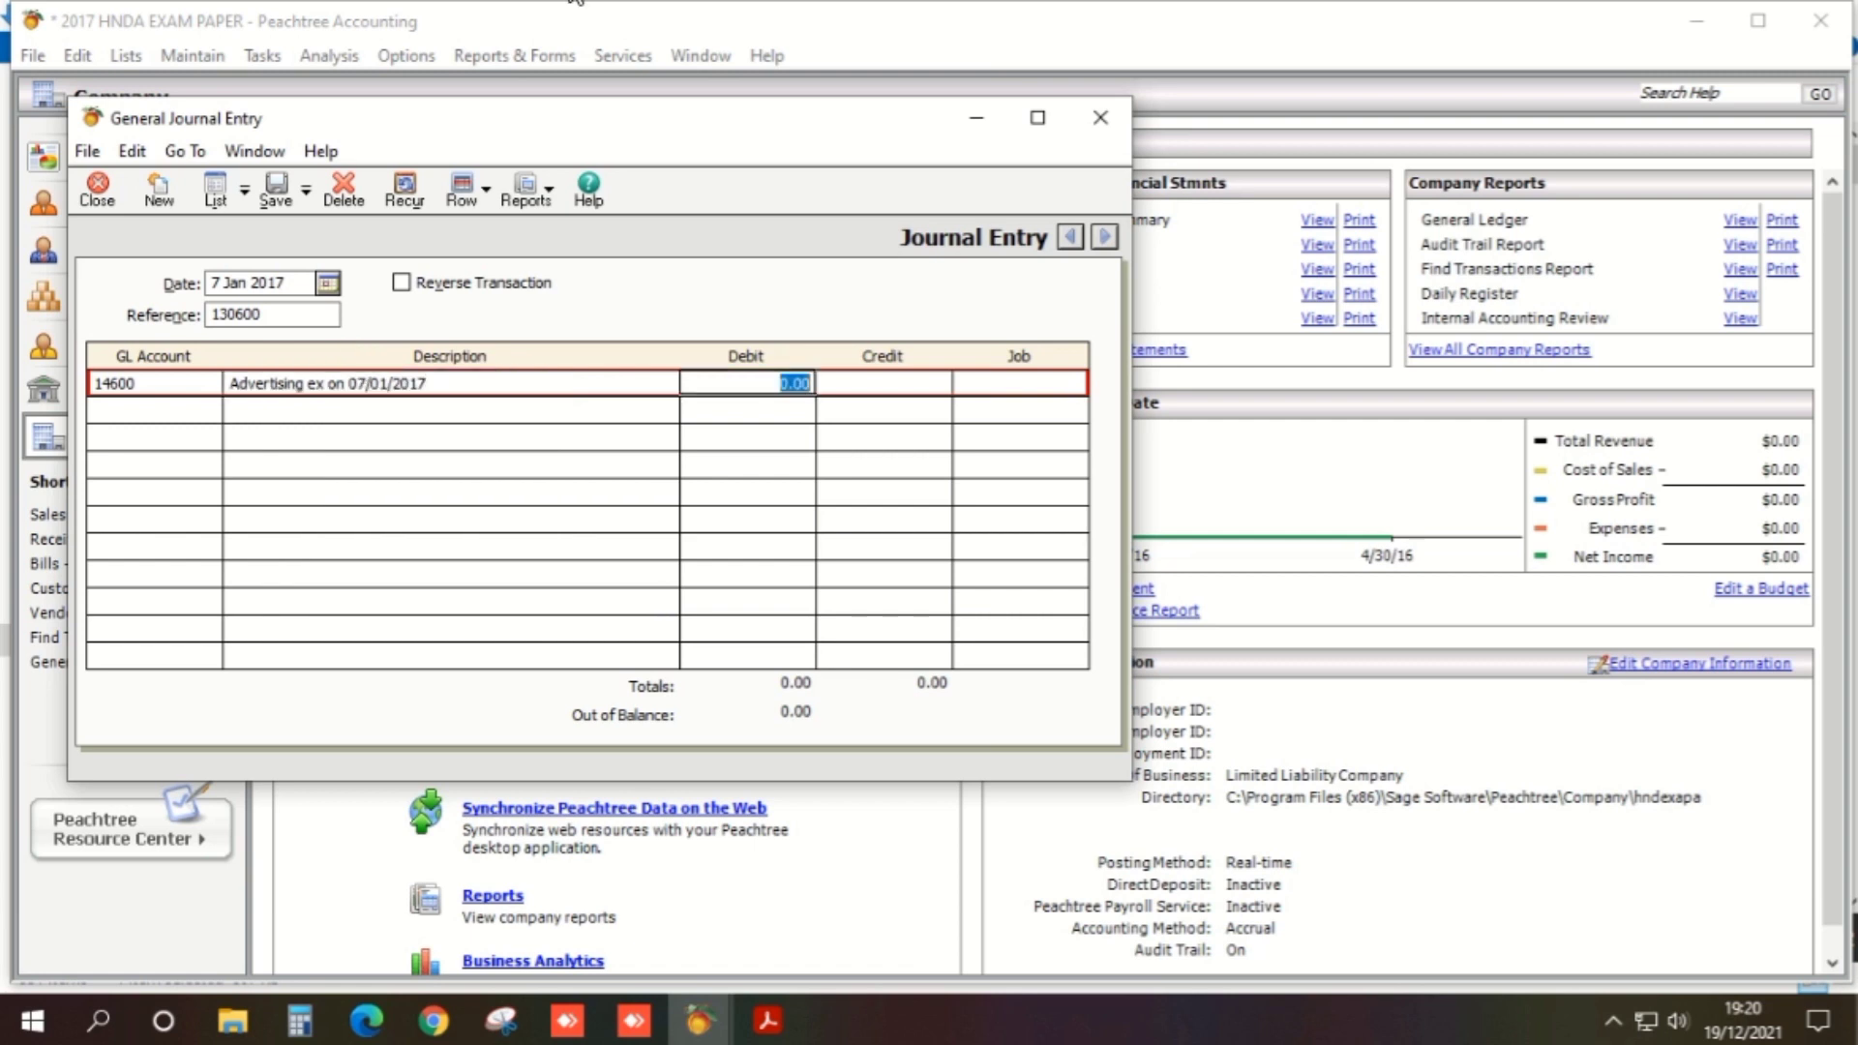
Step: Debit the first journal line 9,000.00
{"action": "key", "text": "alt+Tab"}
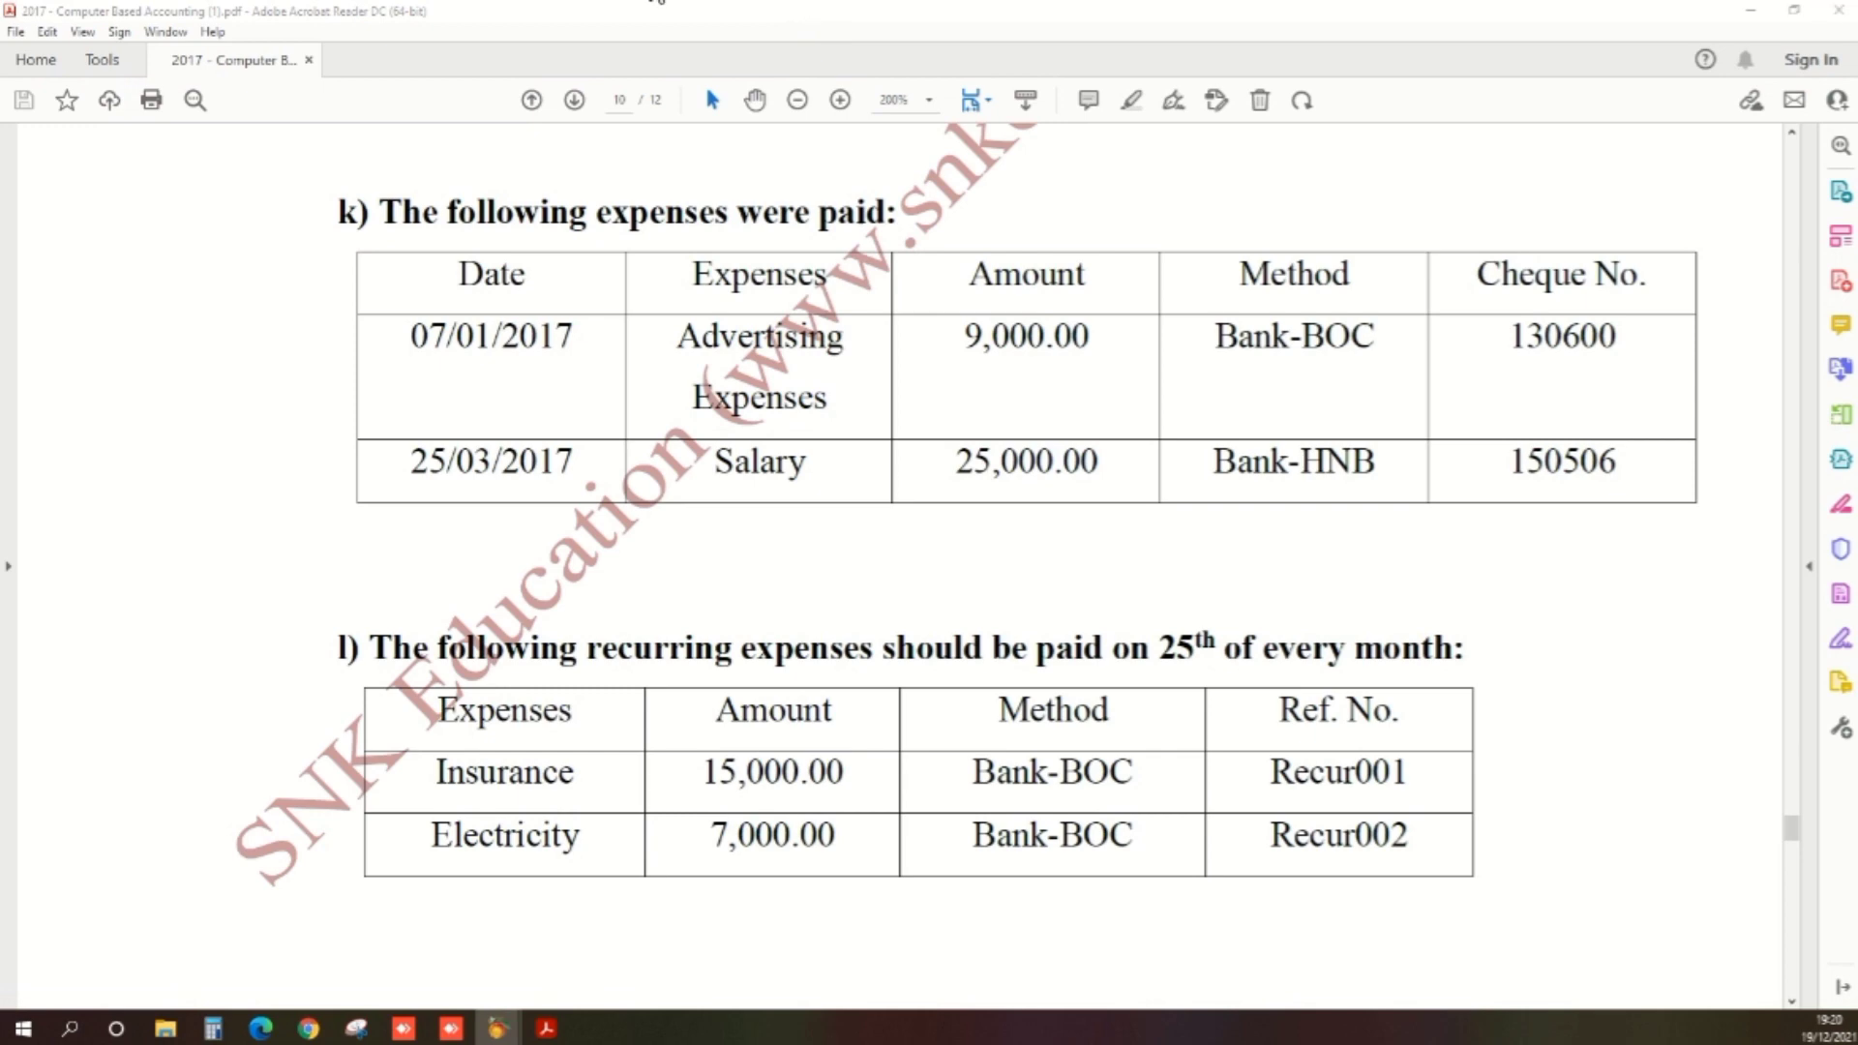
{"action": "key", "text": "alt+Tab"}
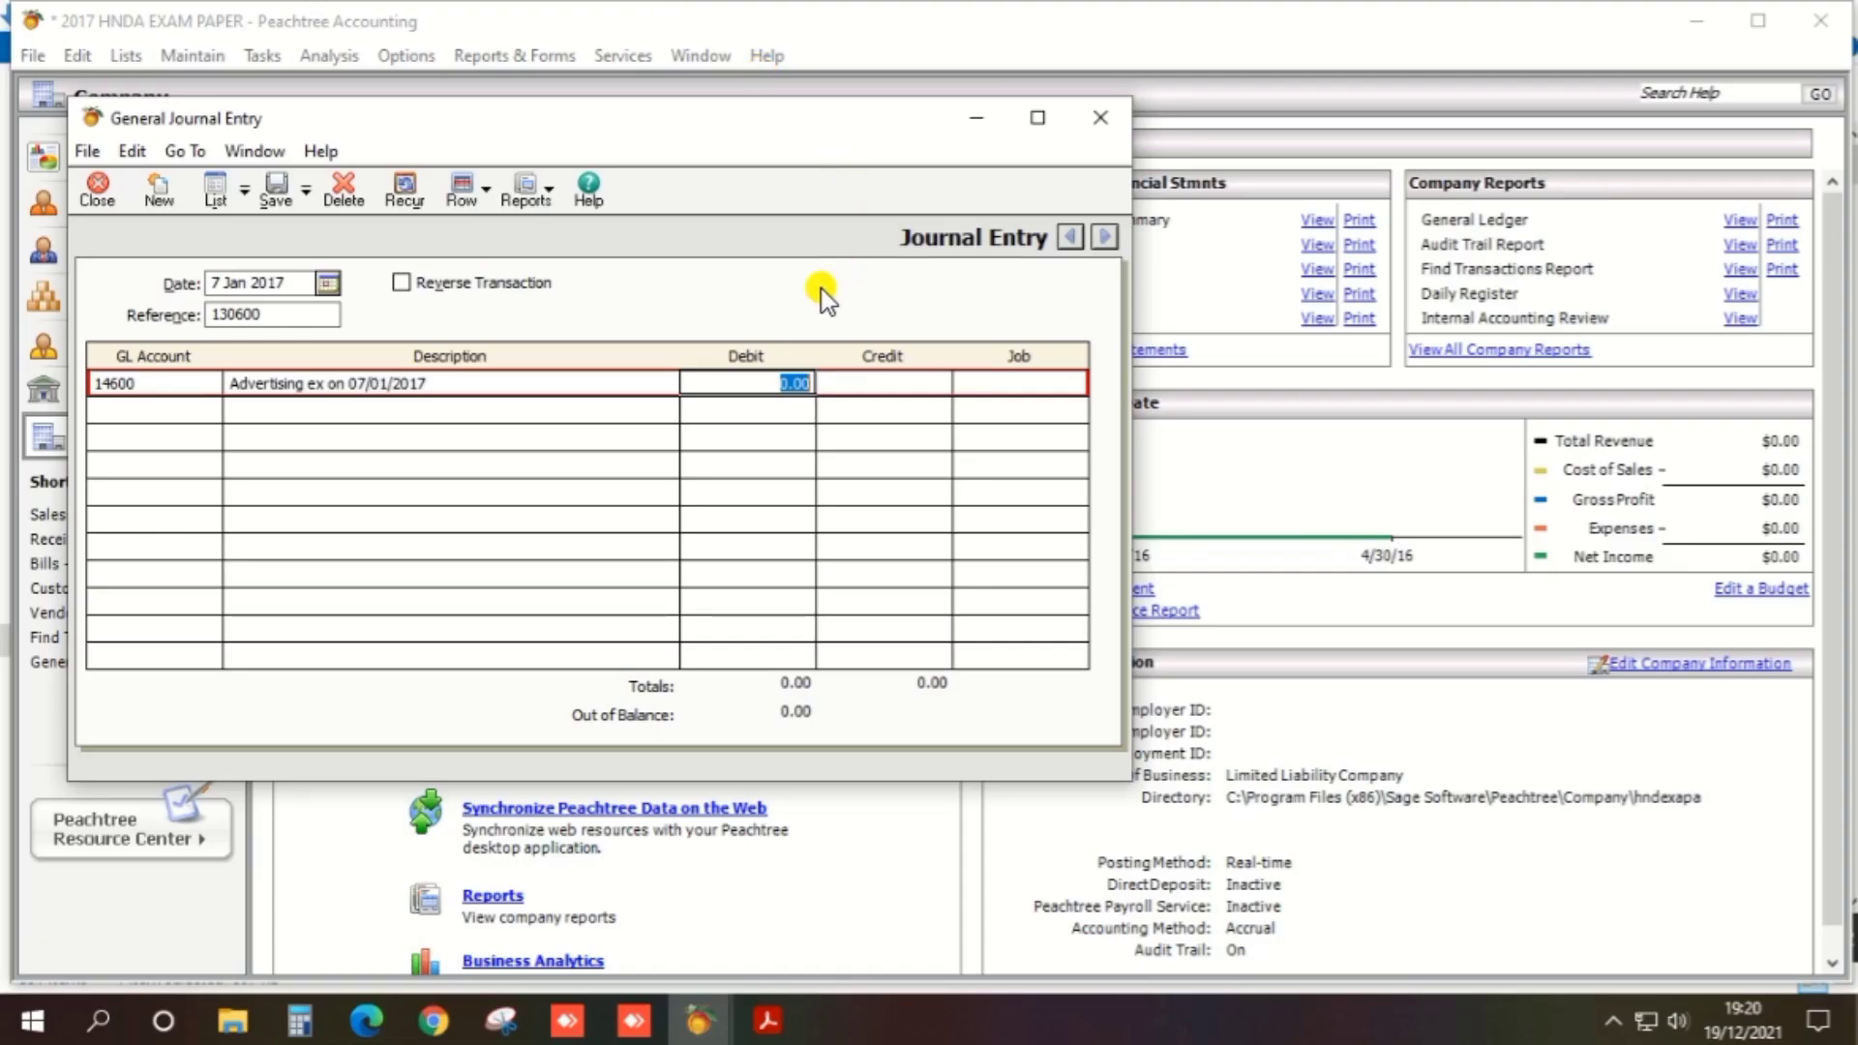
{"action": "type", "text": "9000"}
{"action": "key", "text": "Tab"}
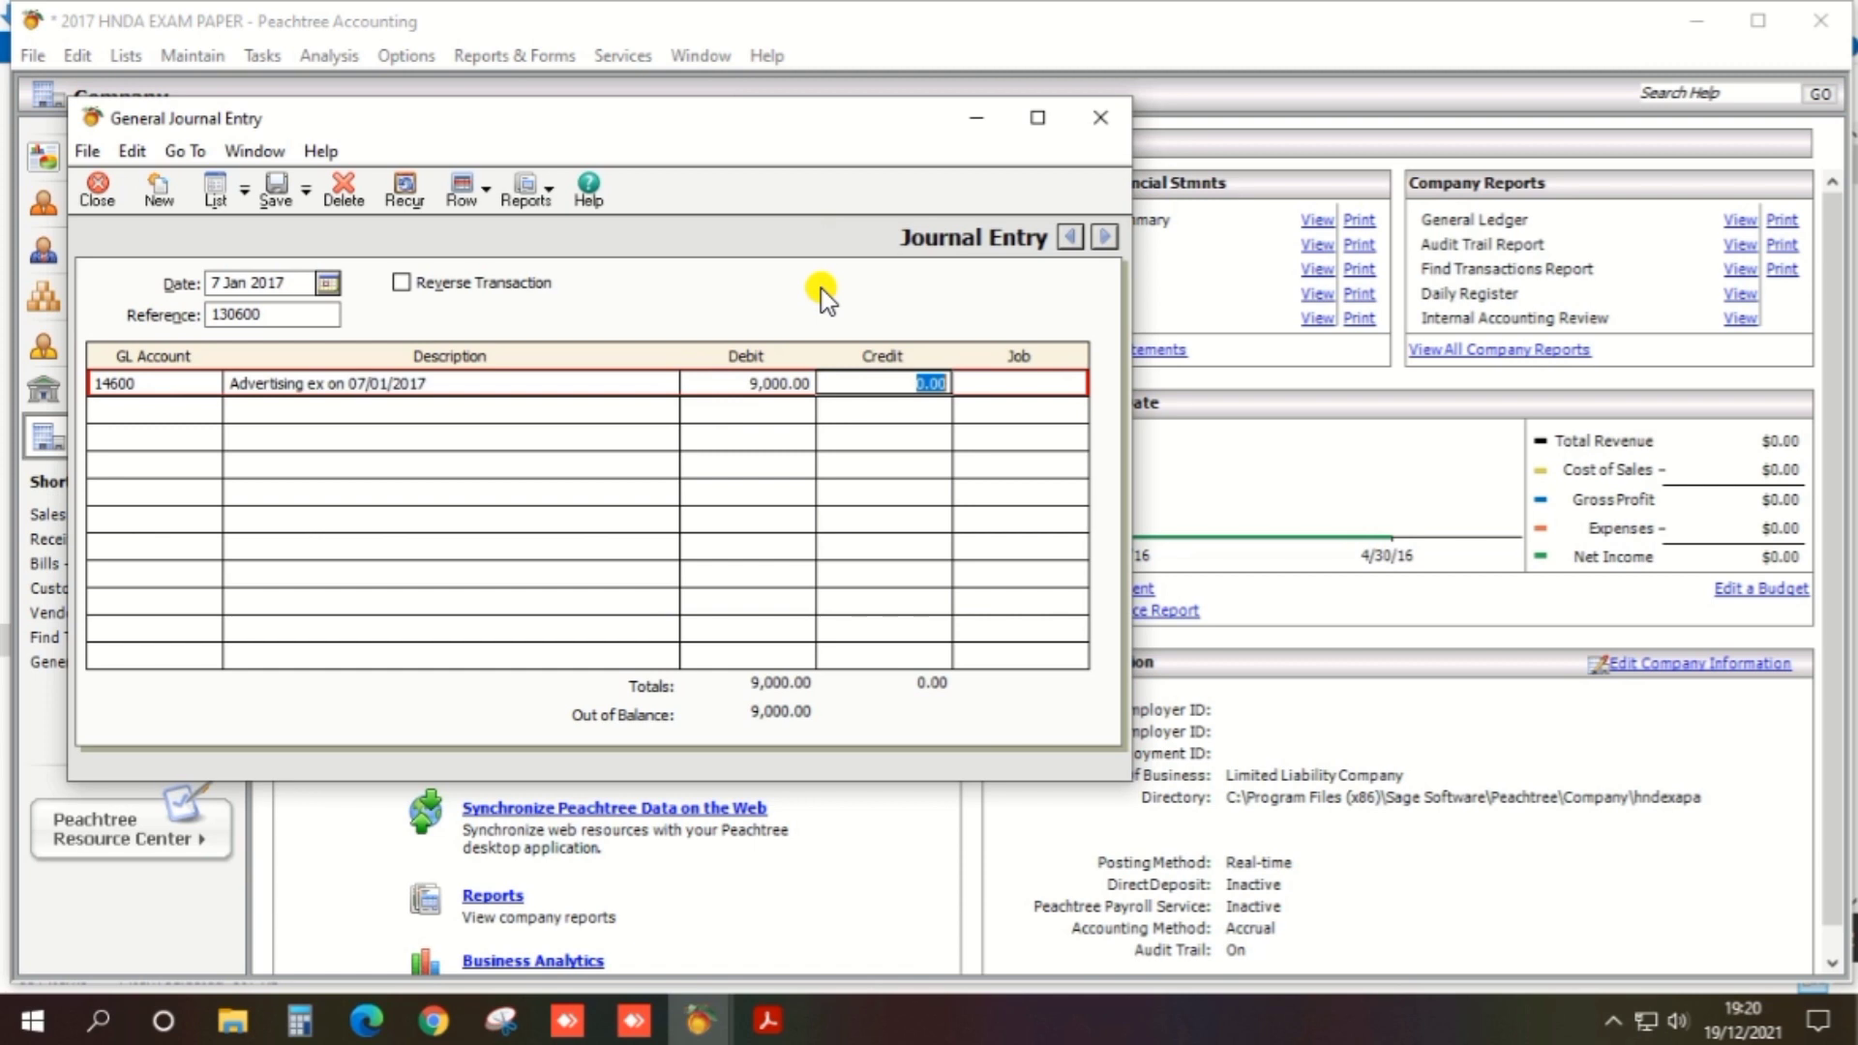
{"action": "left_click", "coordinate": [189, 420]}
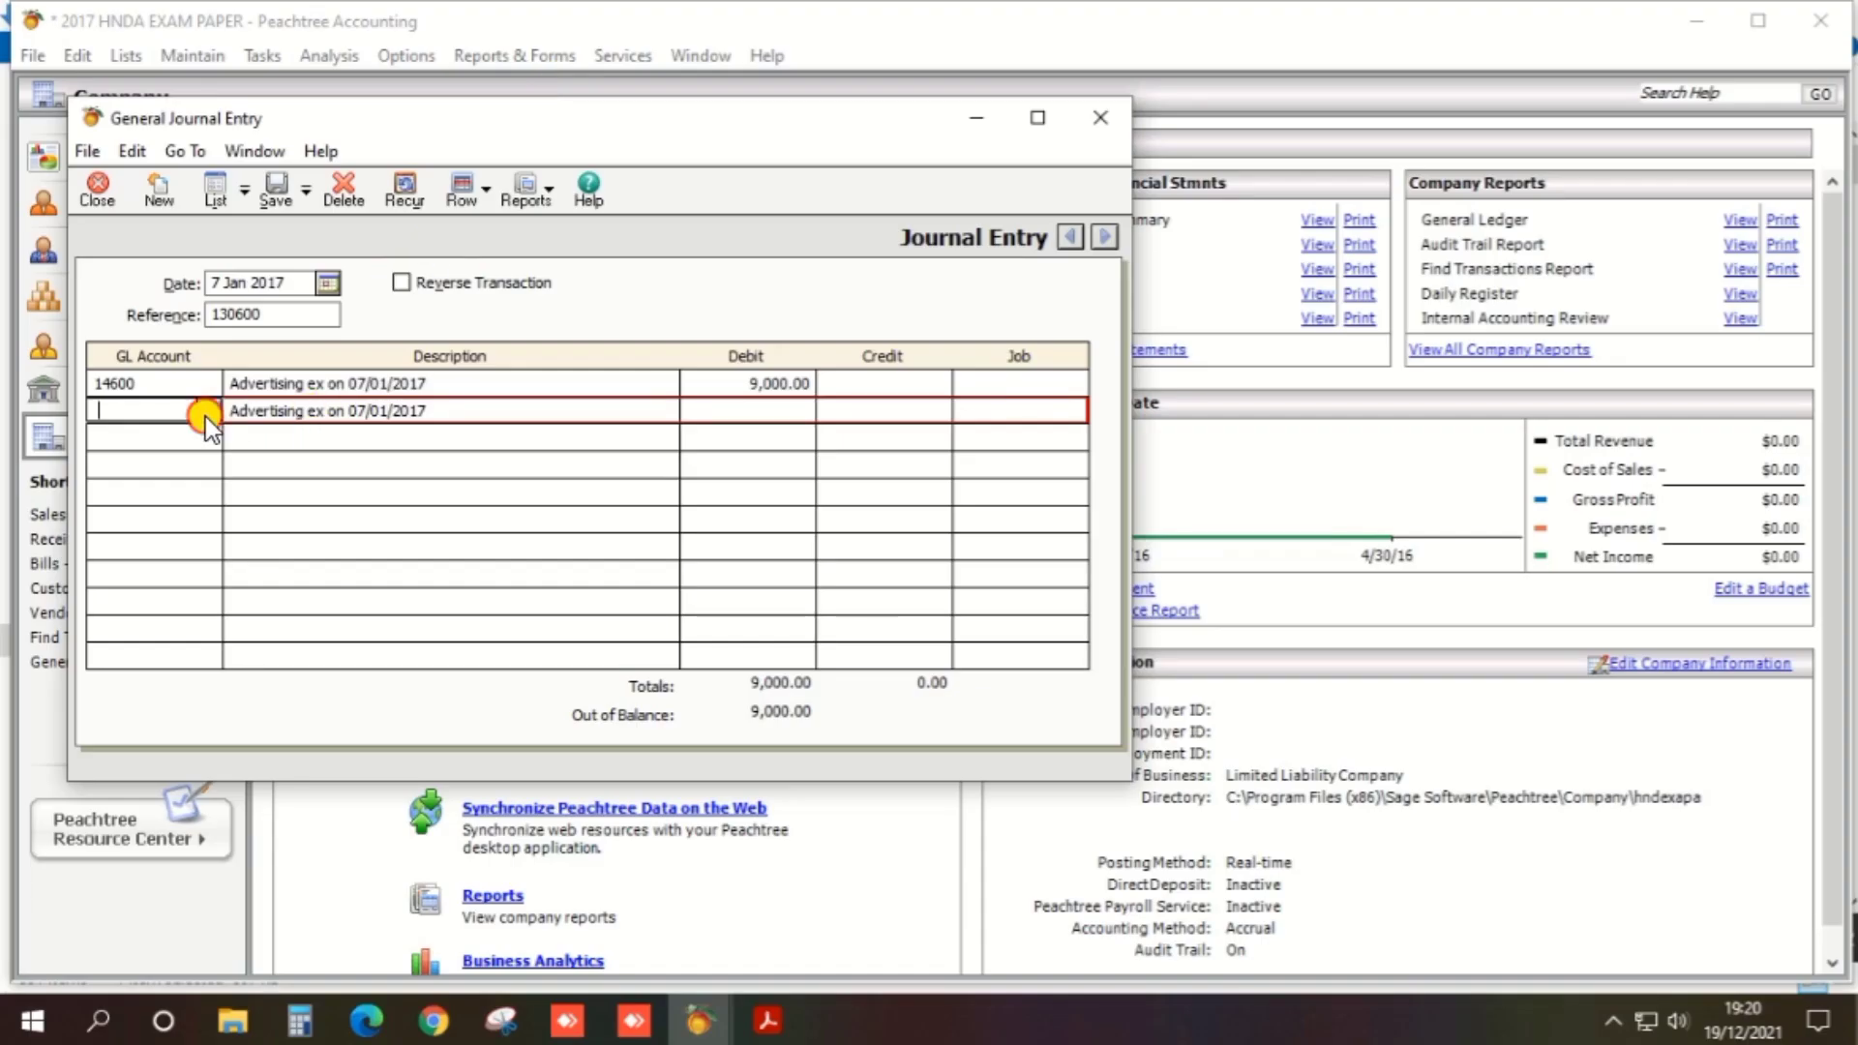
Step: Credit 9,000.00 to account 10900 Bank - Boc on the second line
{"action": "left_click", "coordinate": [206, 412]}
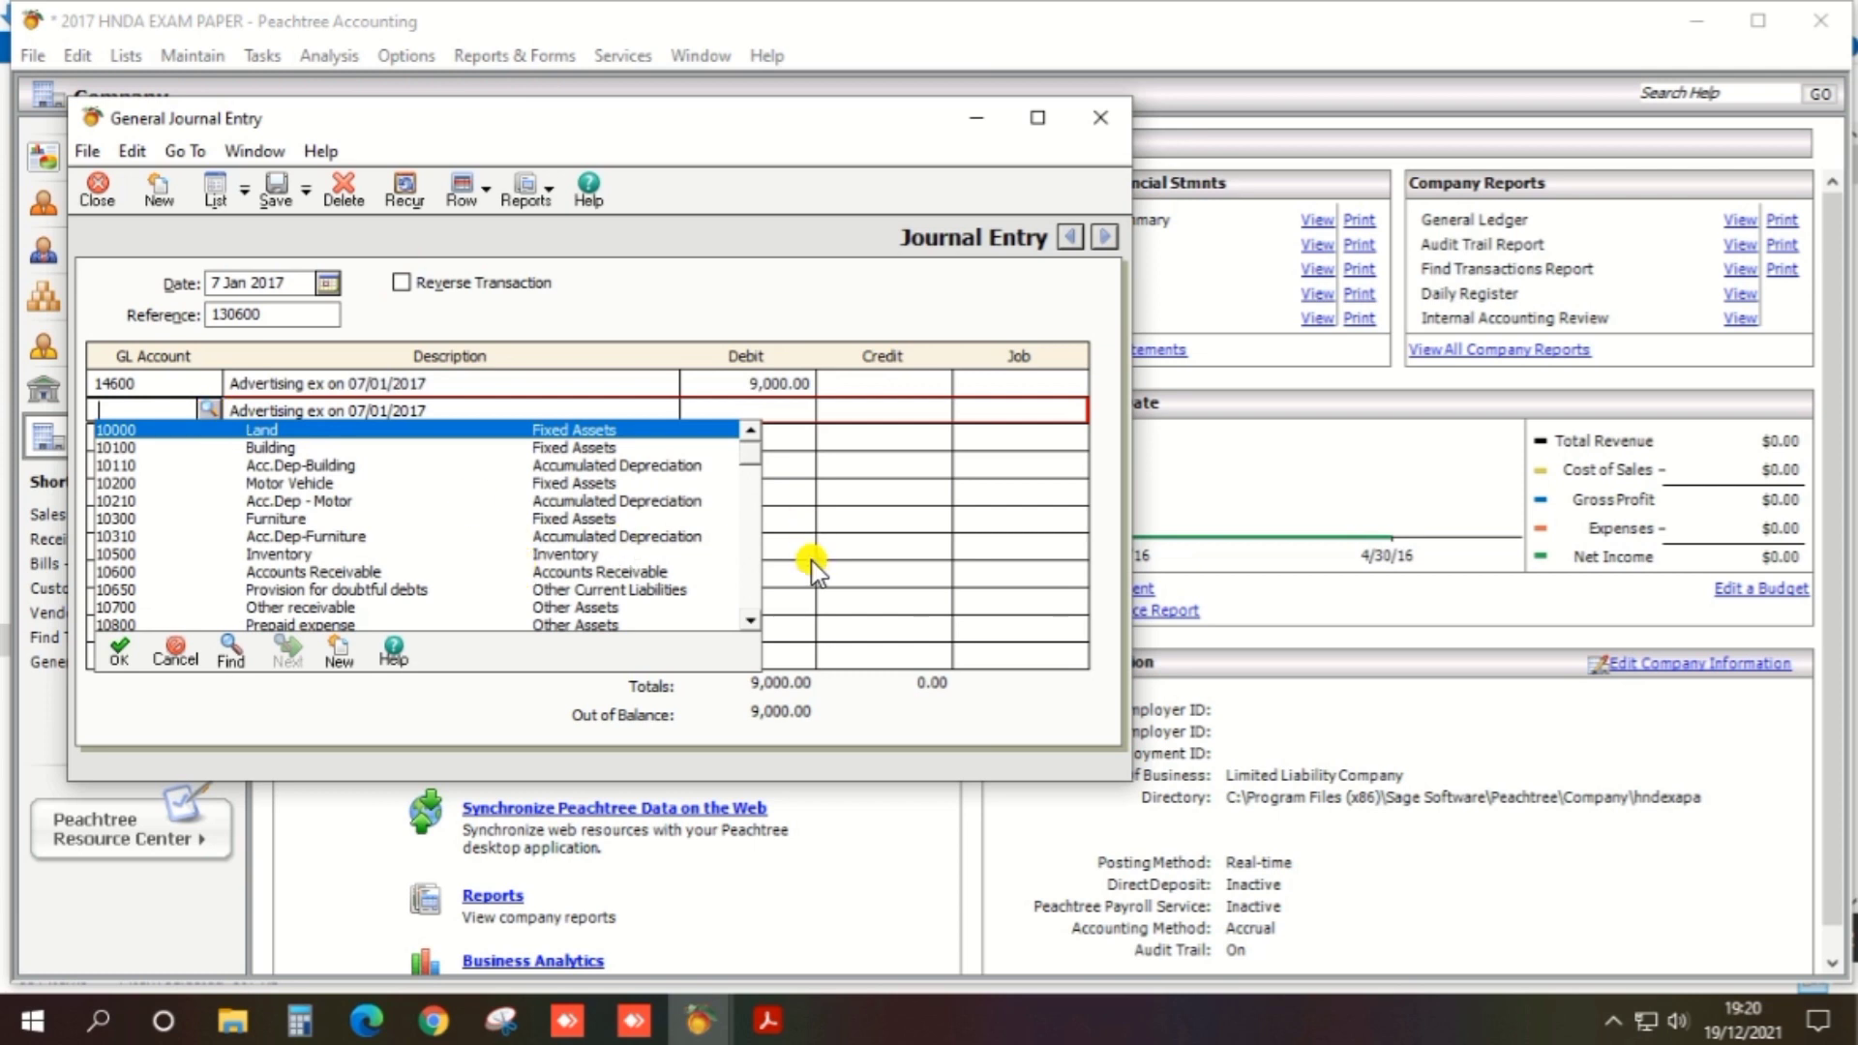
{"action": "left_click", "coordinate": [750, 620]}
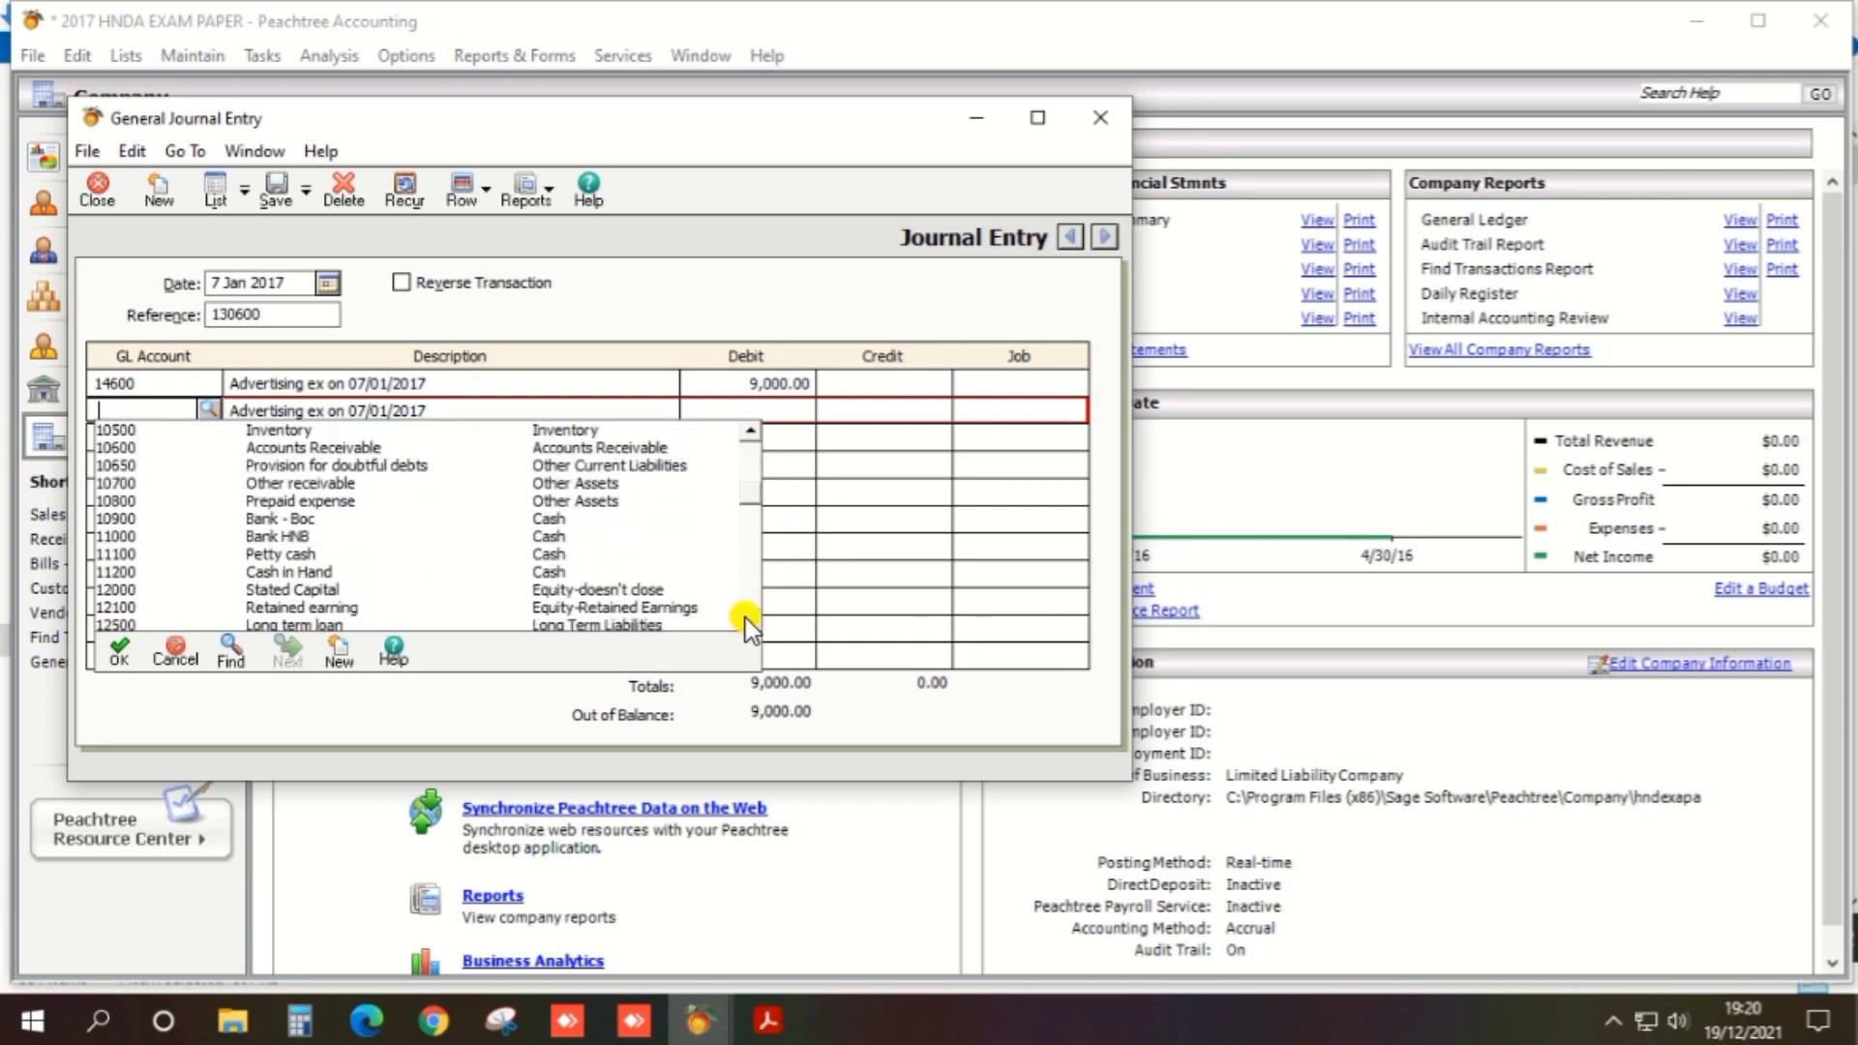
{"action": "double_click", "coordinate": [305, 514]}
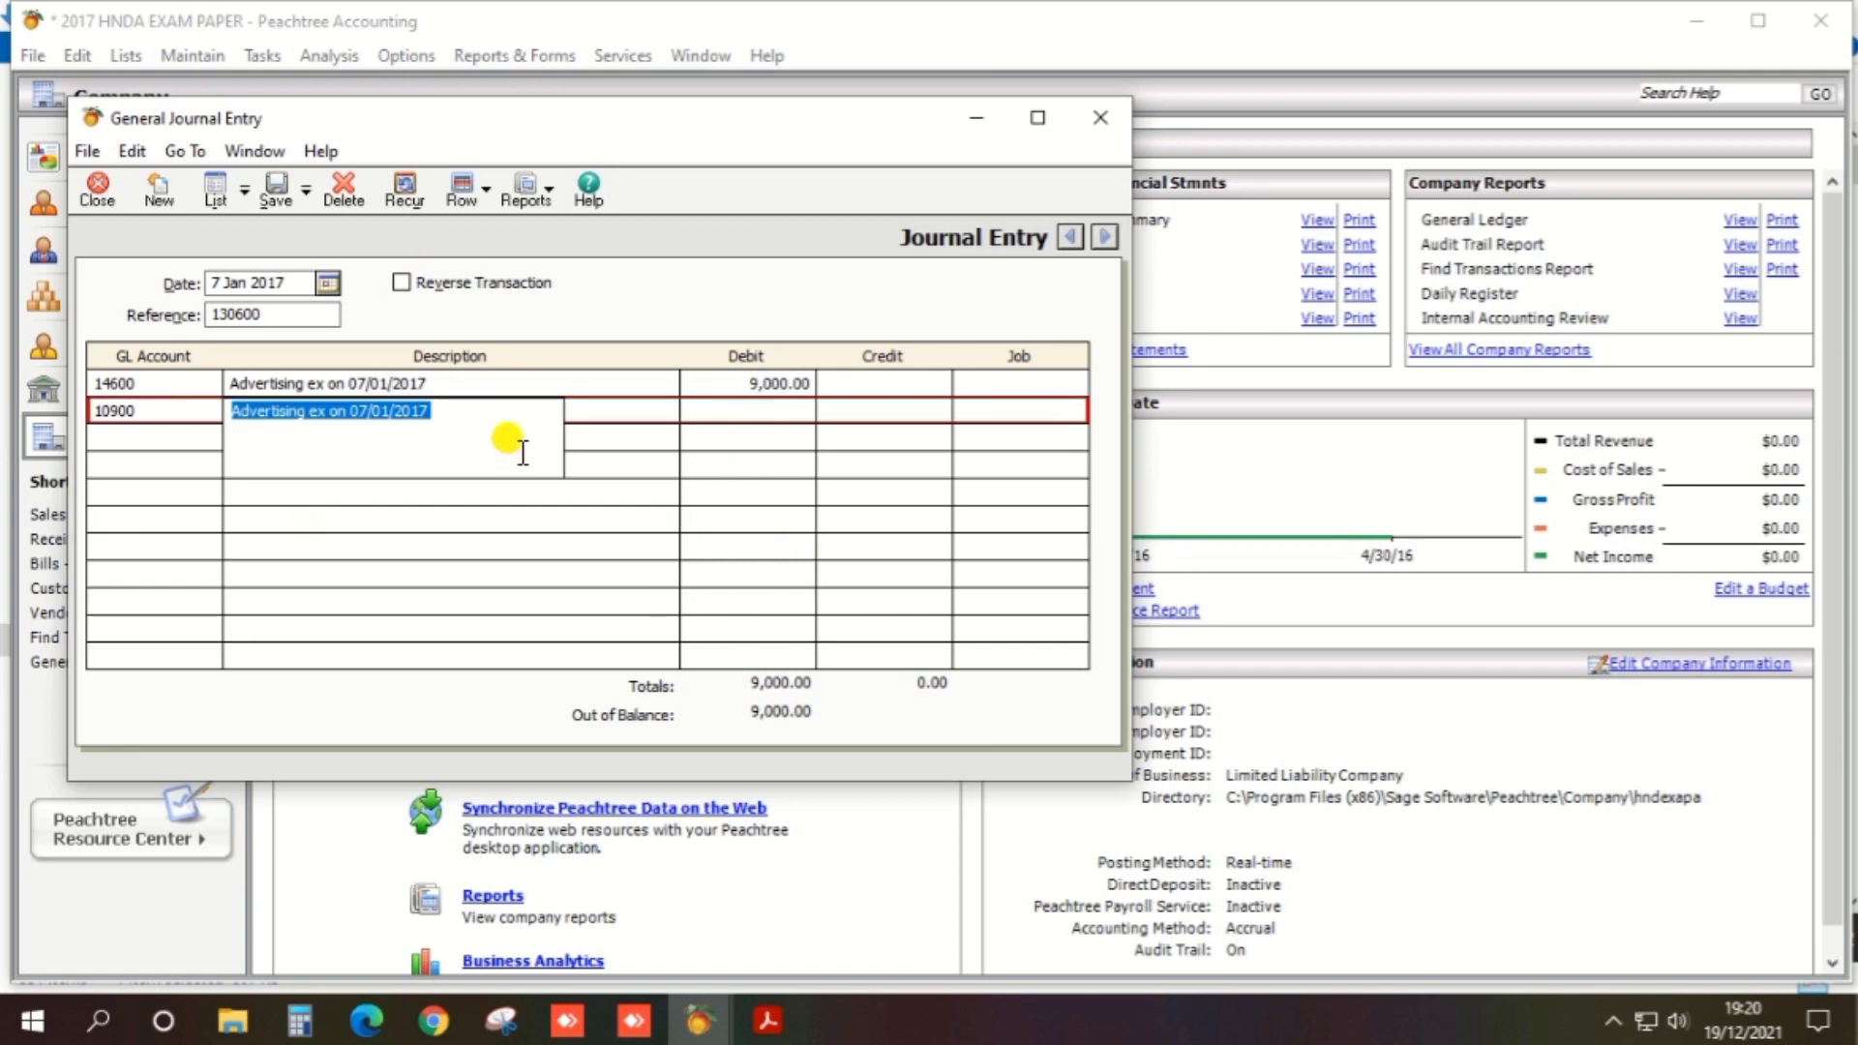
{"action": "key", "text": "Tab"}
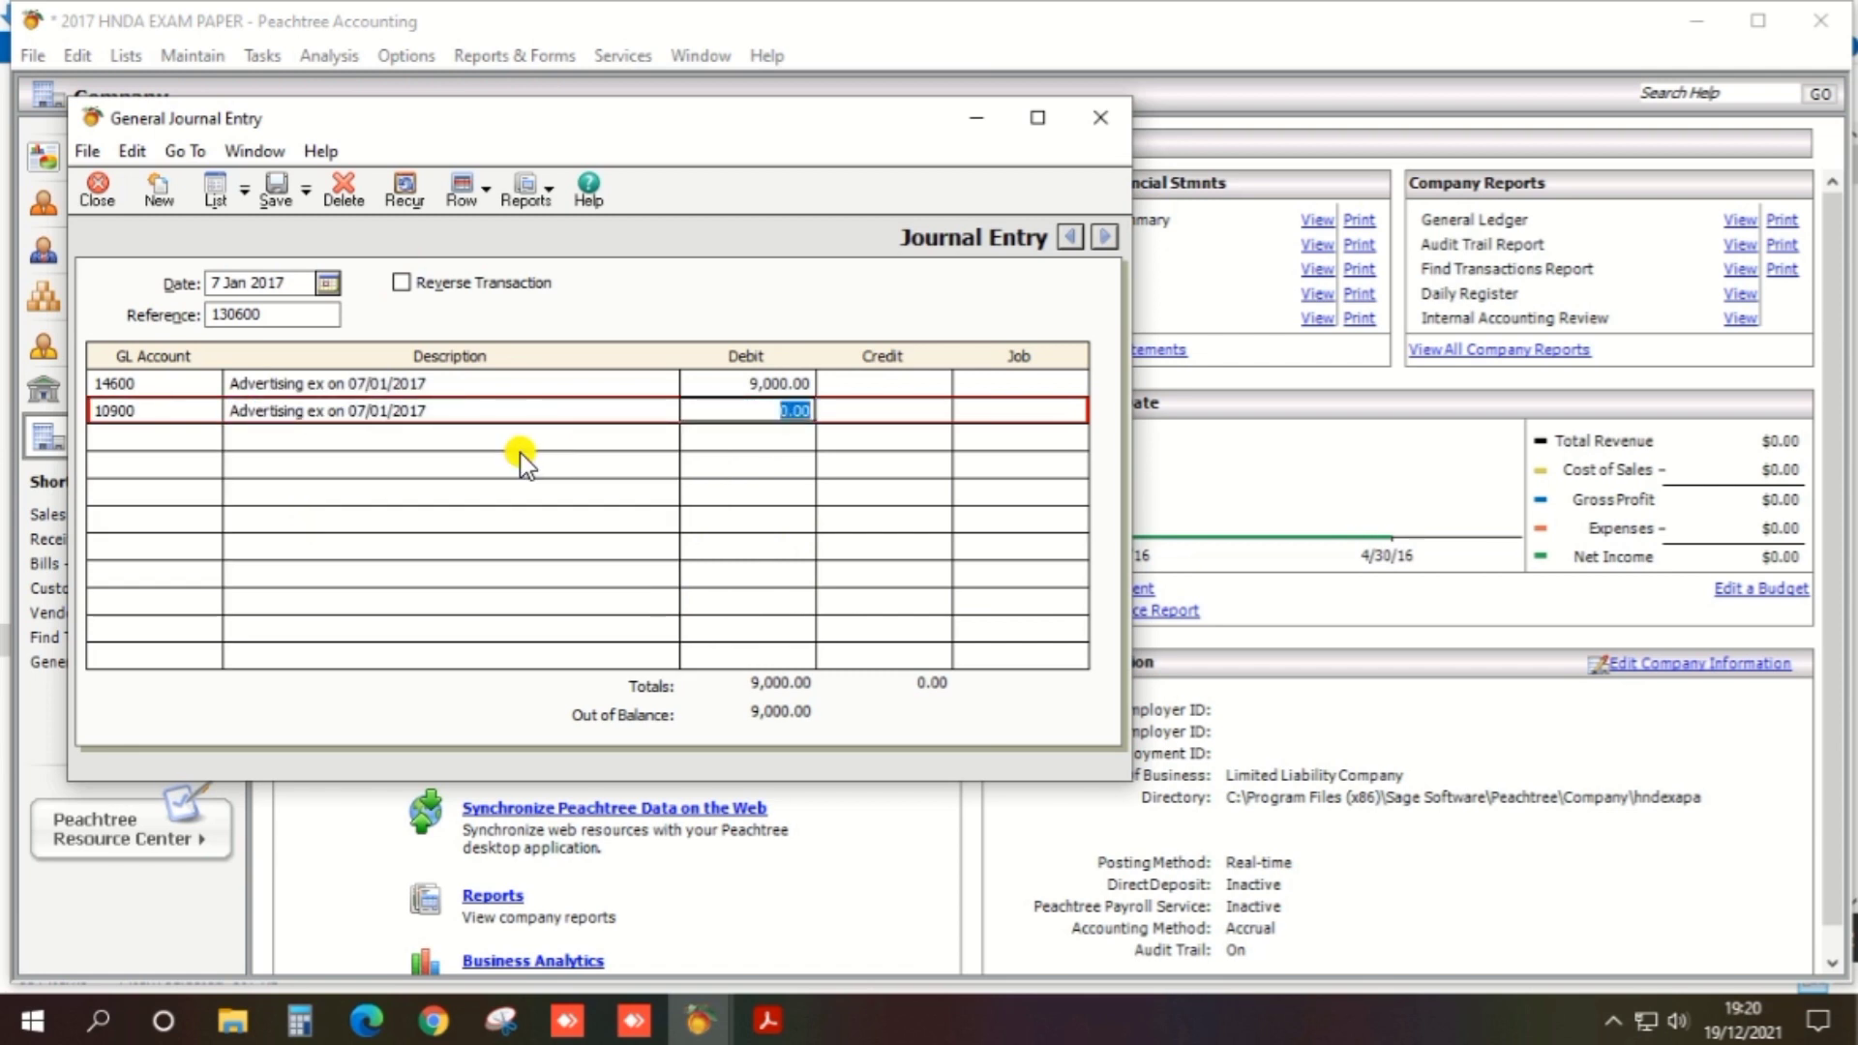
{"action": "key", "text": "Tab"}
{"action": "type", "text": "9000"}
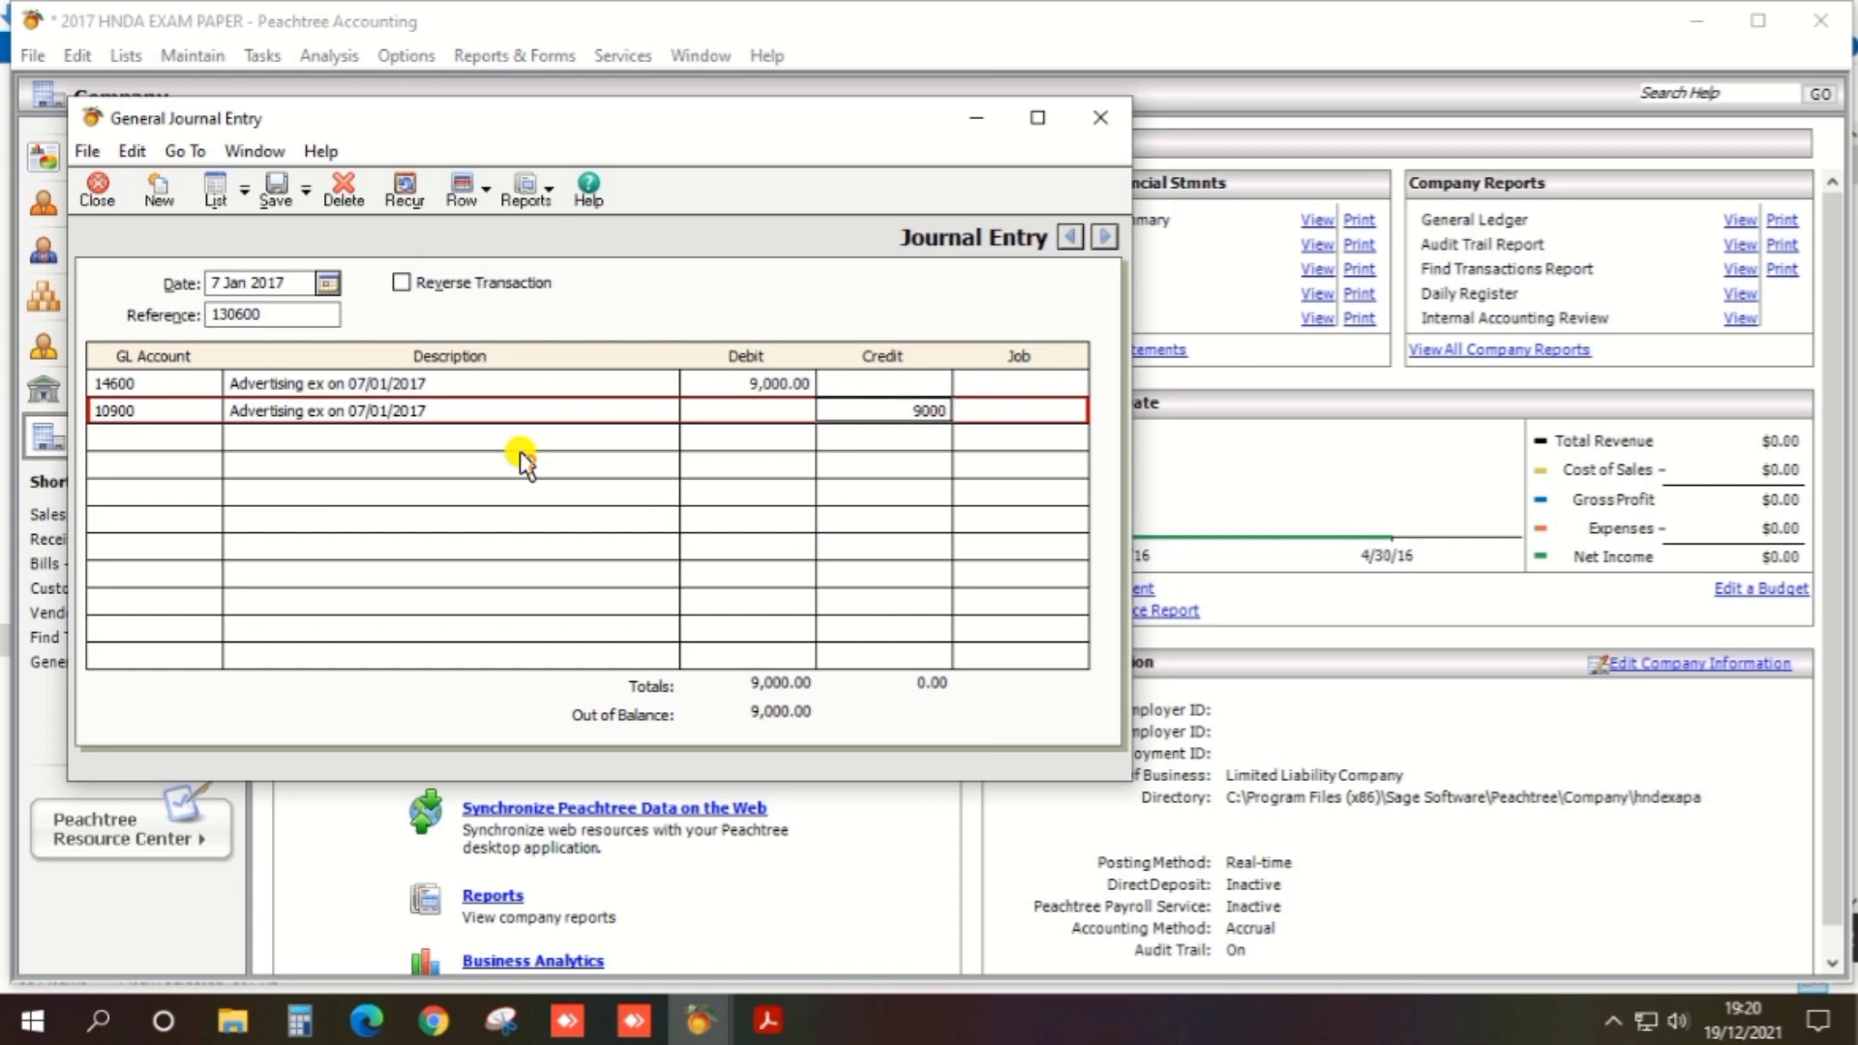
{"action": "key", "text": "Tab"}
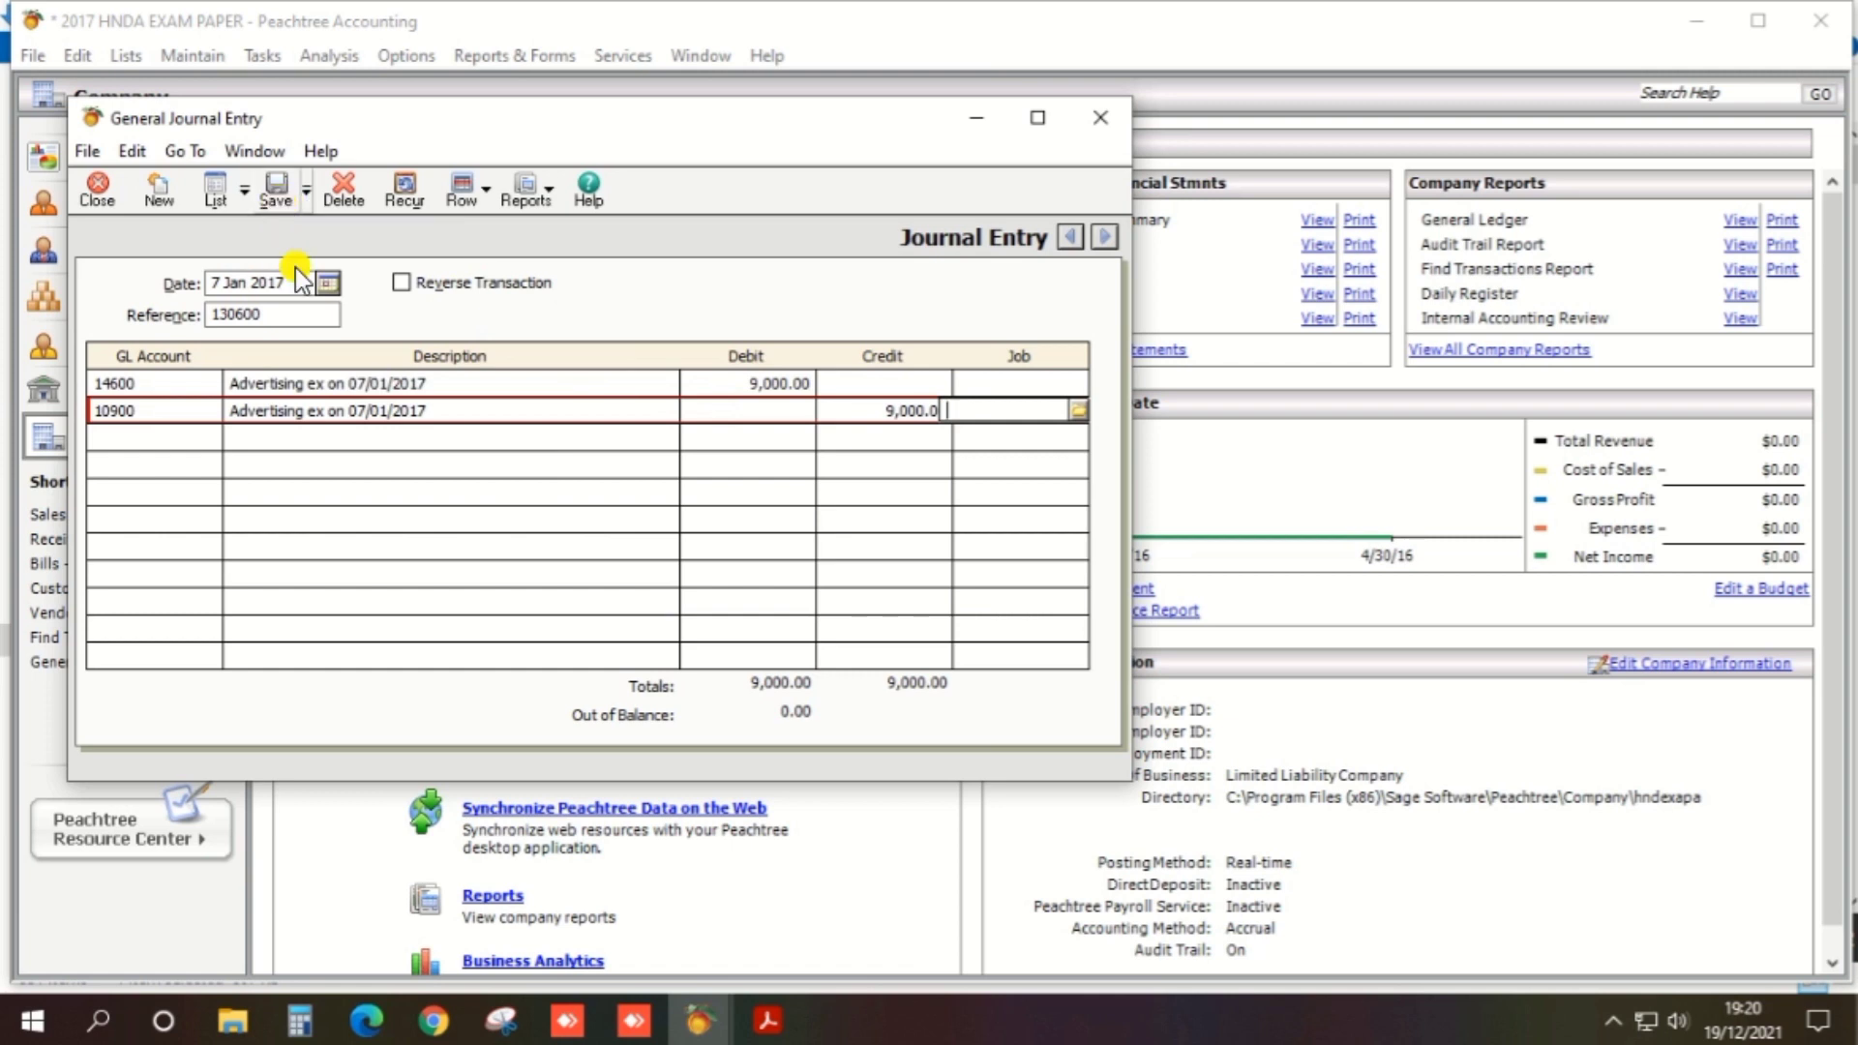
Step: Save the balanced journal entry, close its window, and return to the exam PDF
{"action": "left_click", "coordinate": [276, 192]}
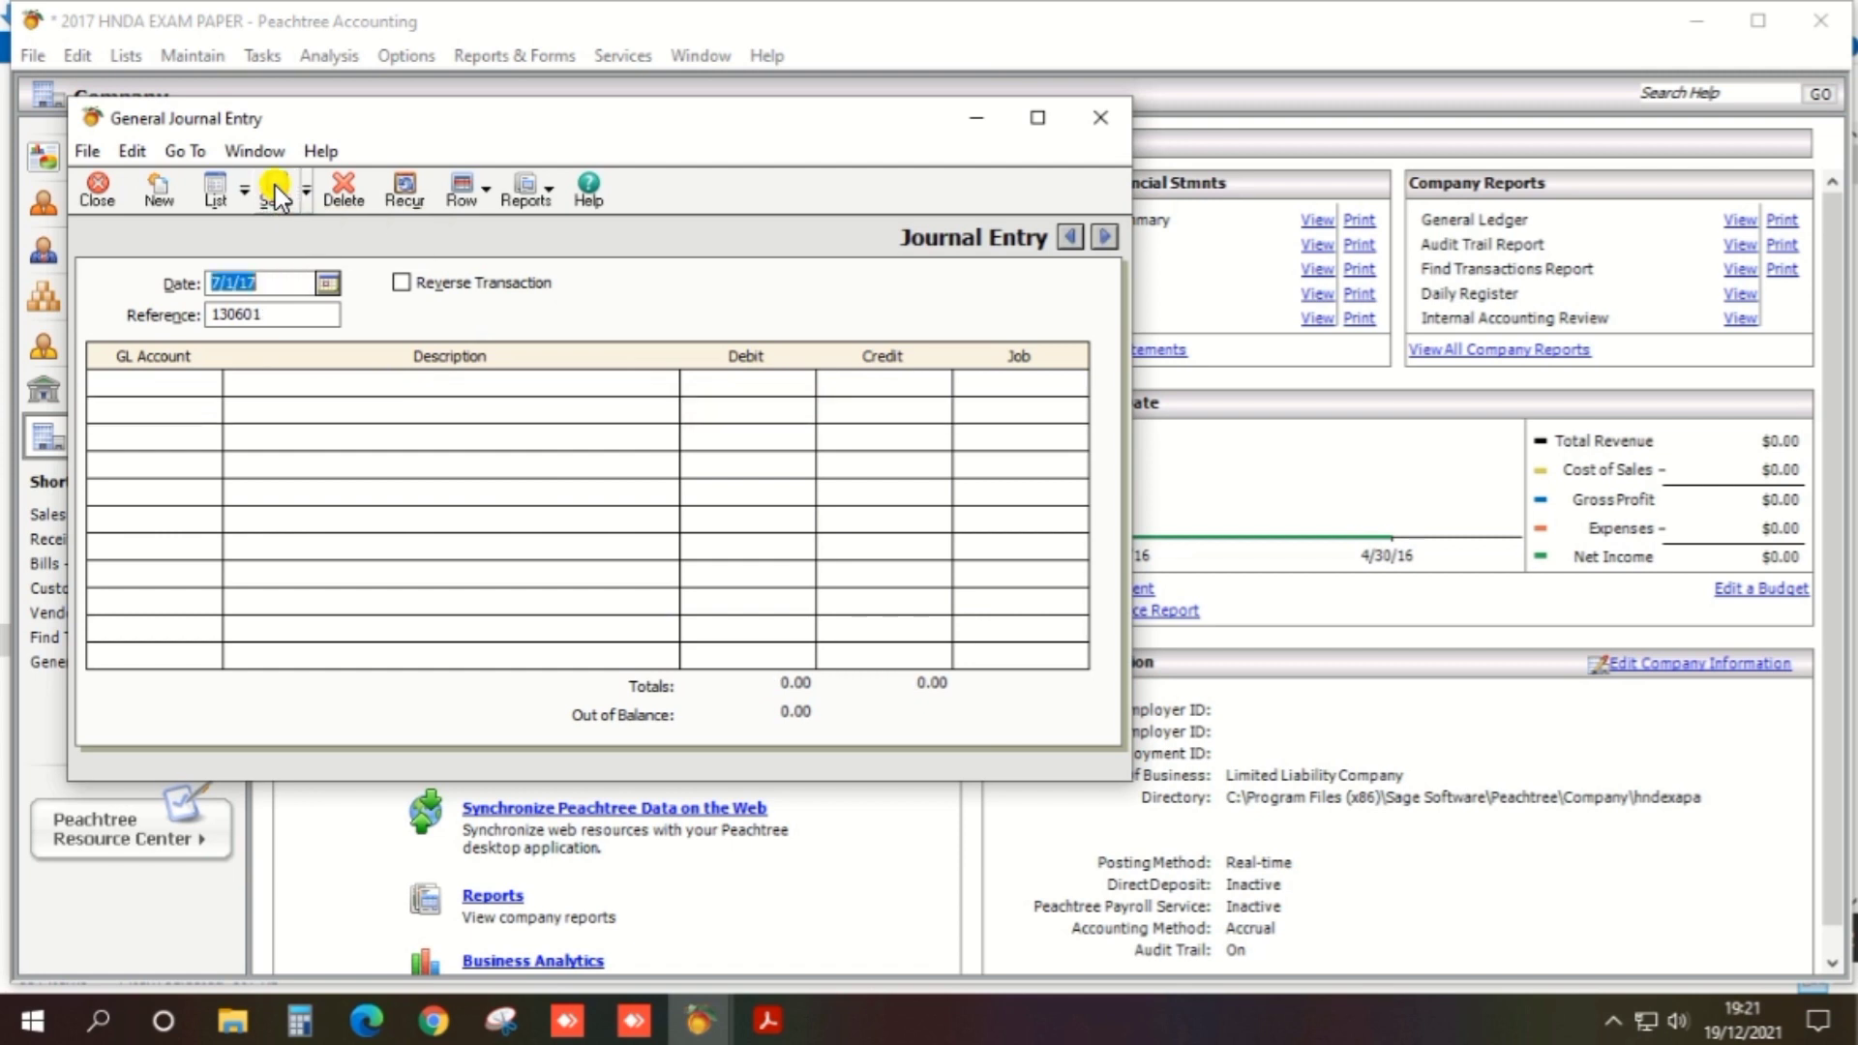
{"action": "left_click", "coordinate": [1099, 122]}
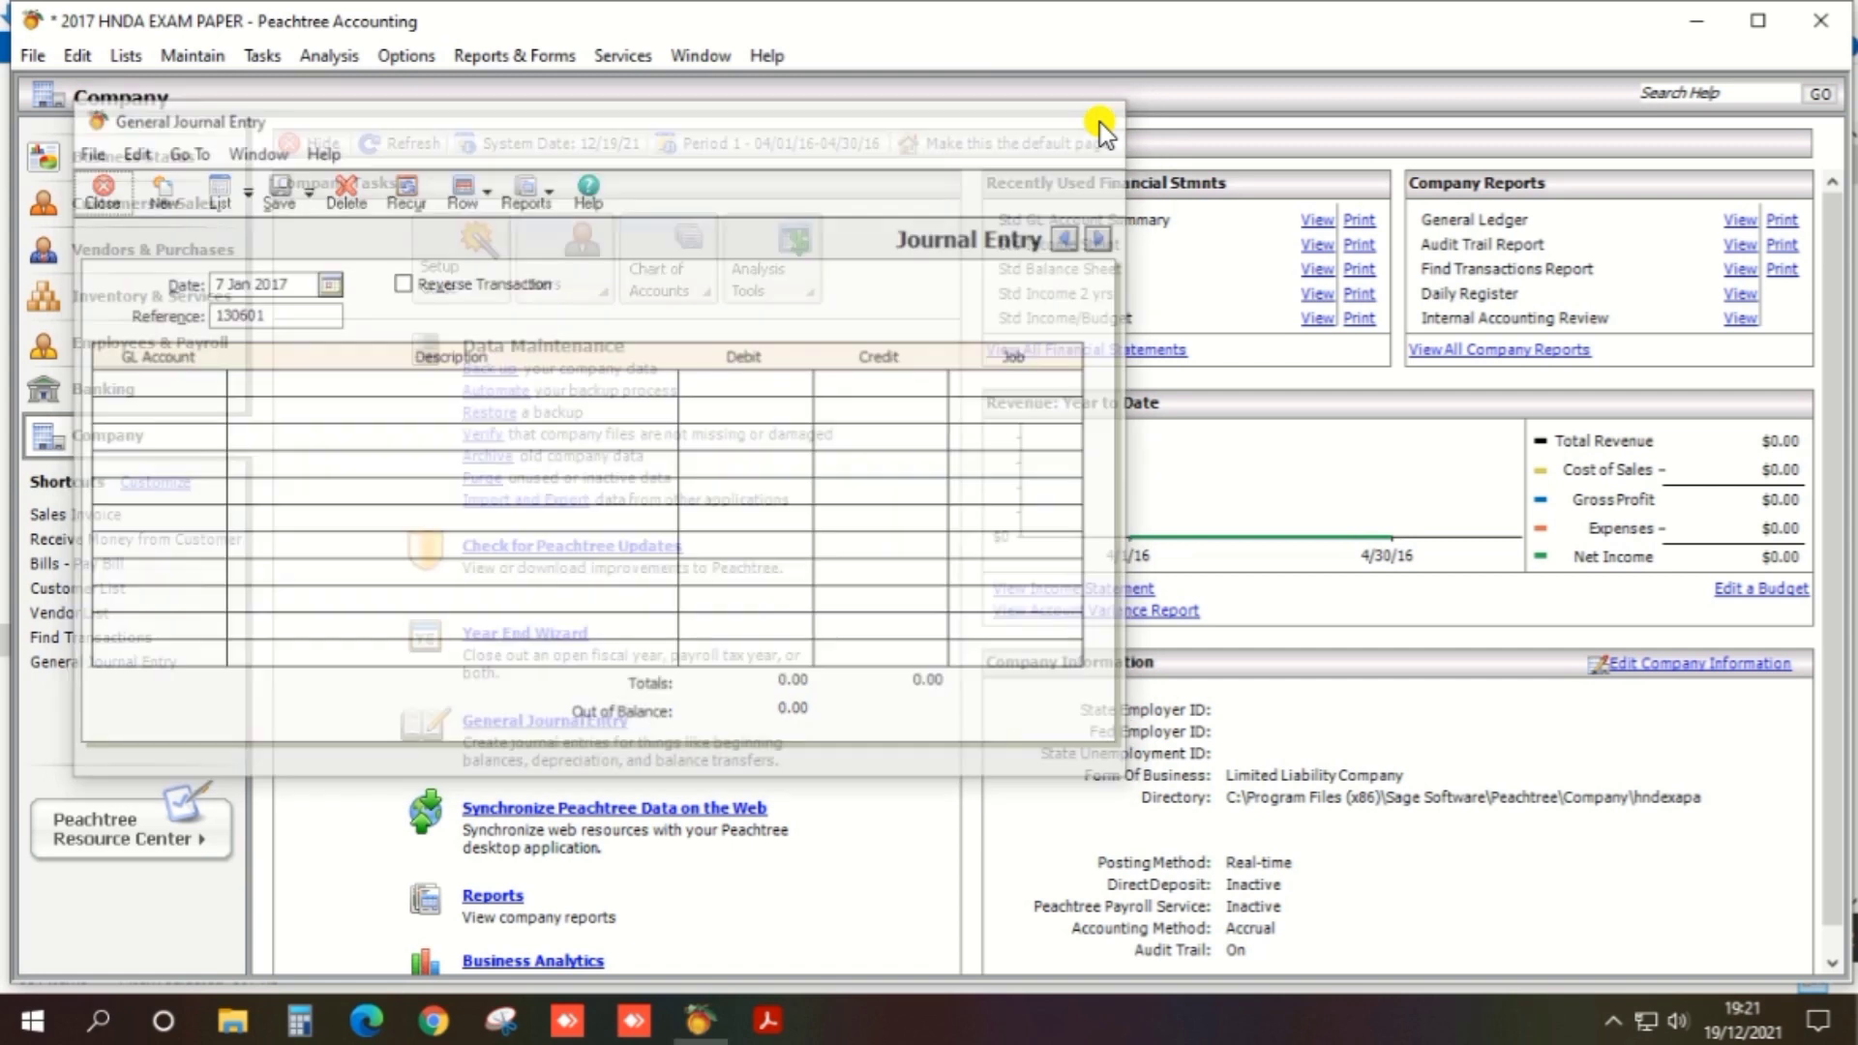
{"action": "left_click", "coordinate": [758, 1024]}
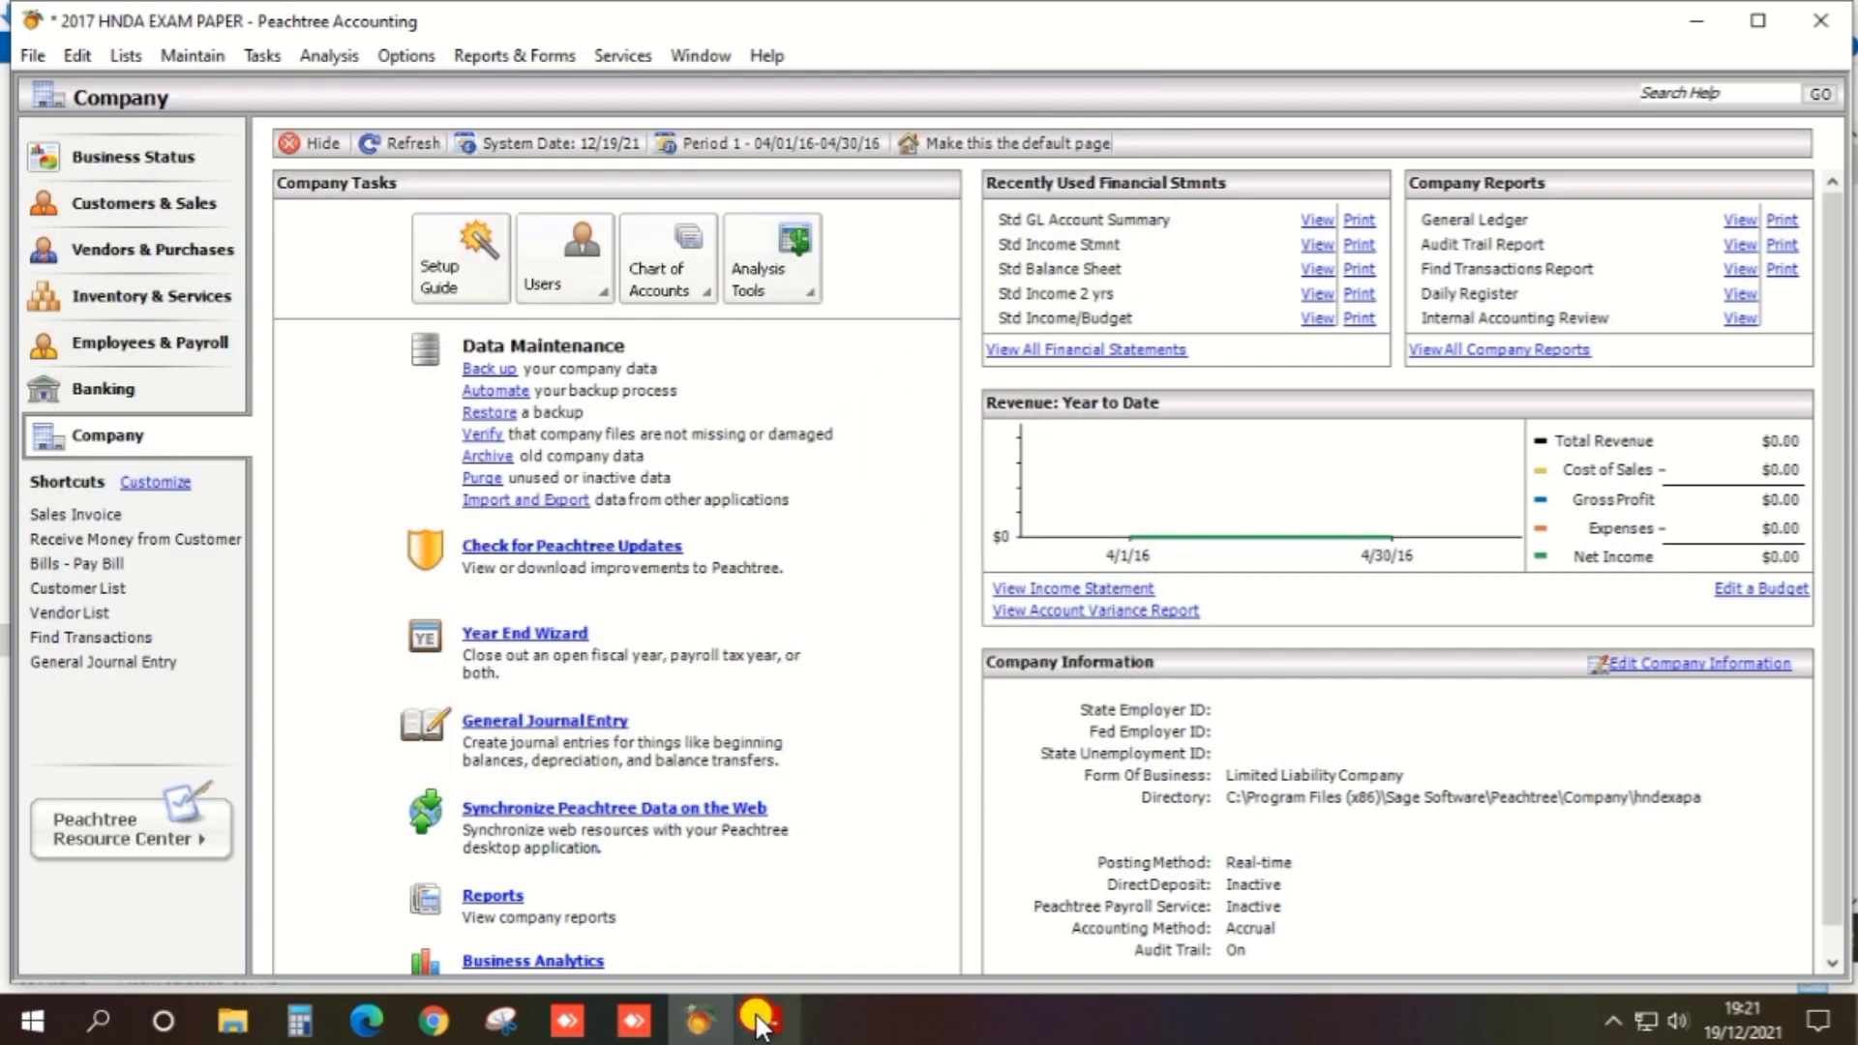
{"action": "left_click", "coordinate": [904, 884]}
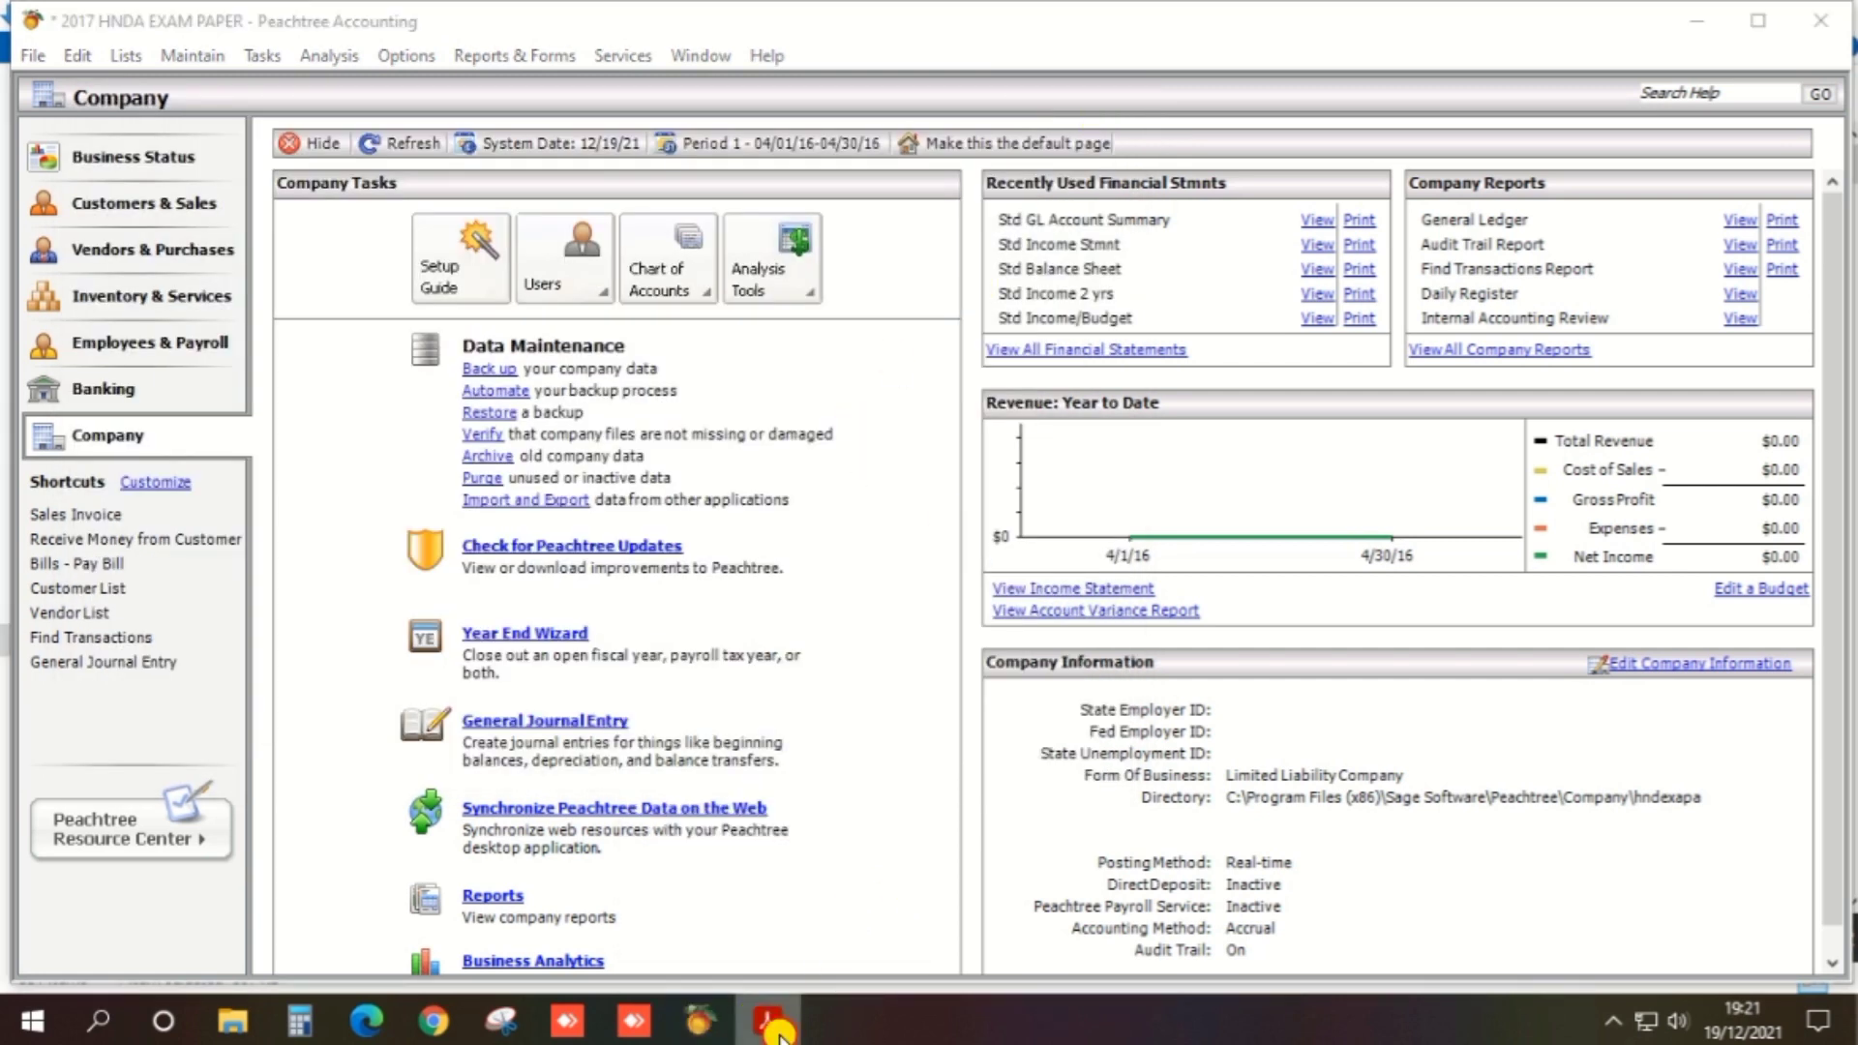
{"action": "left_click", "coordinate": [726, 321]}
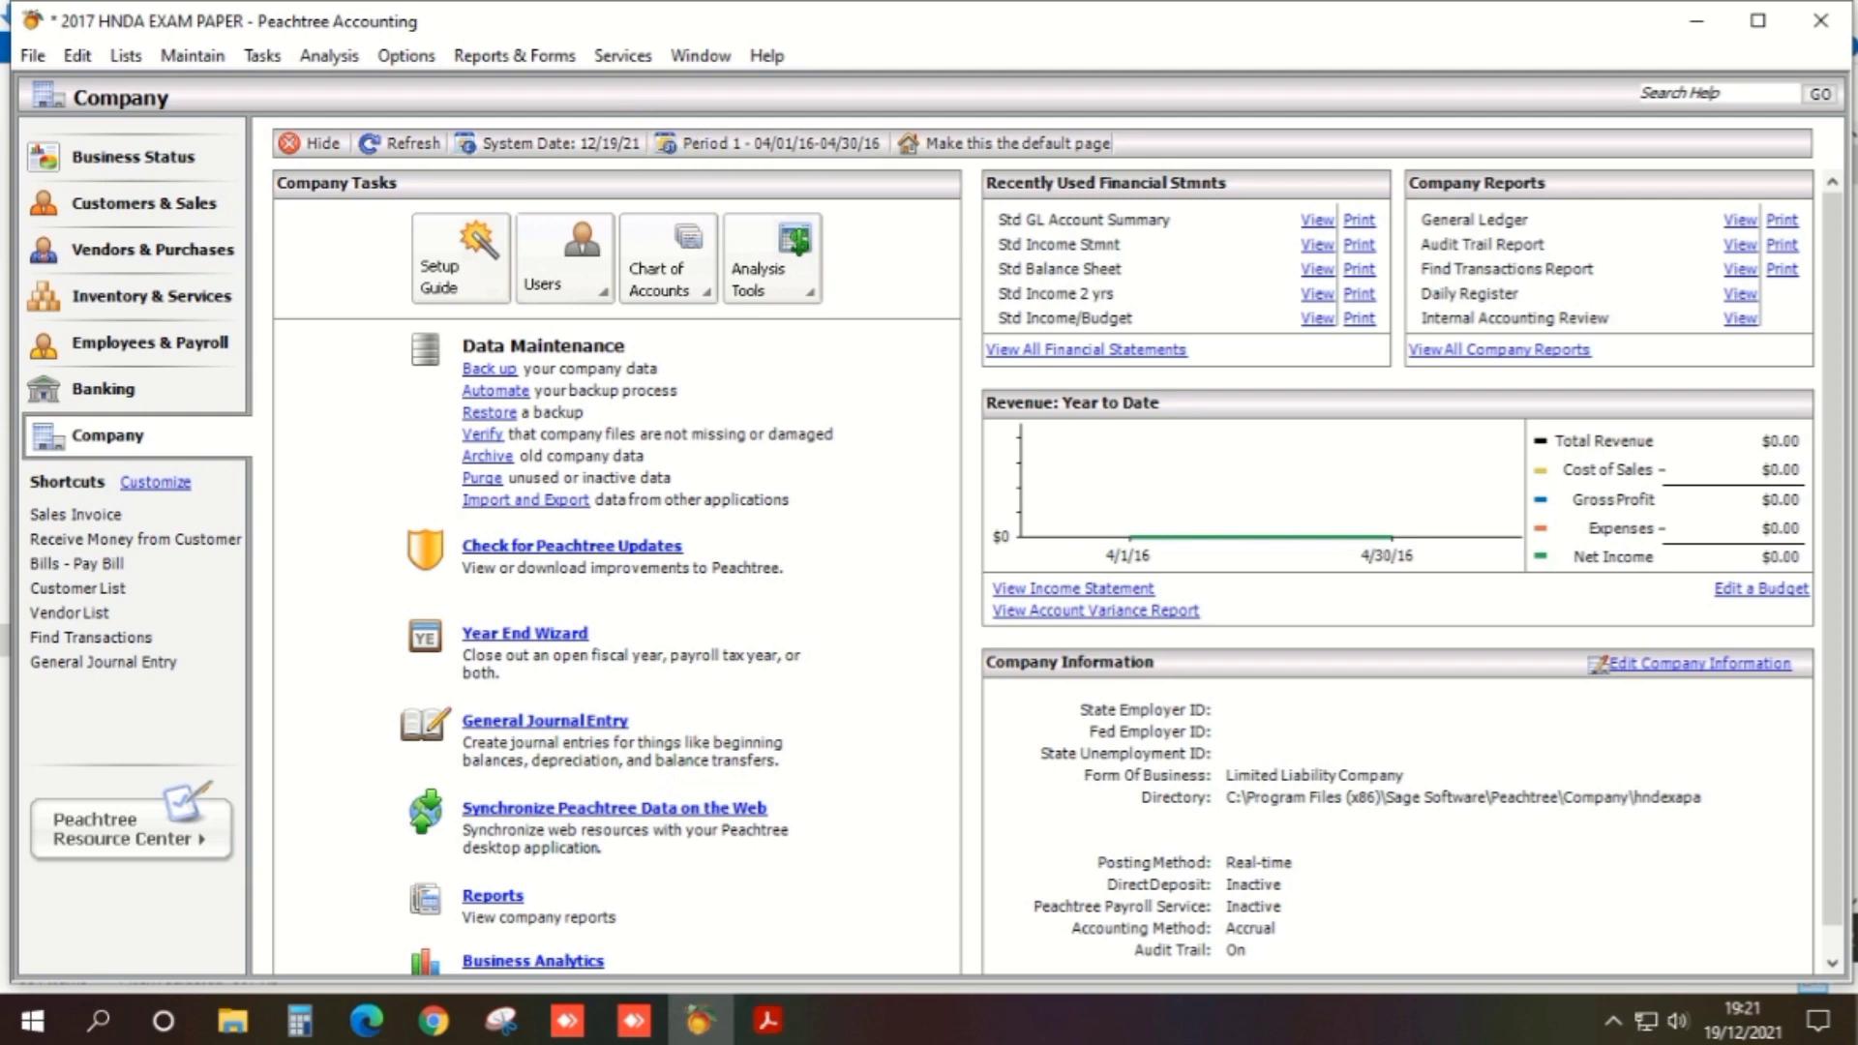